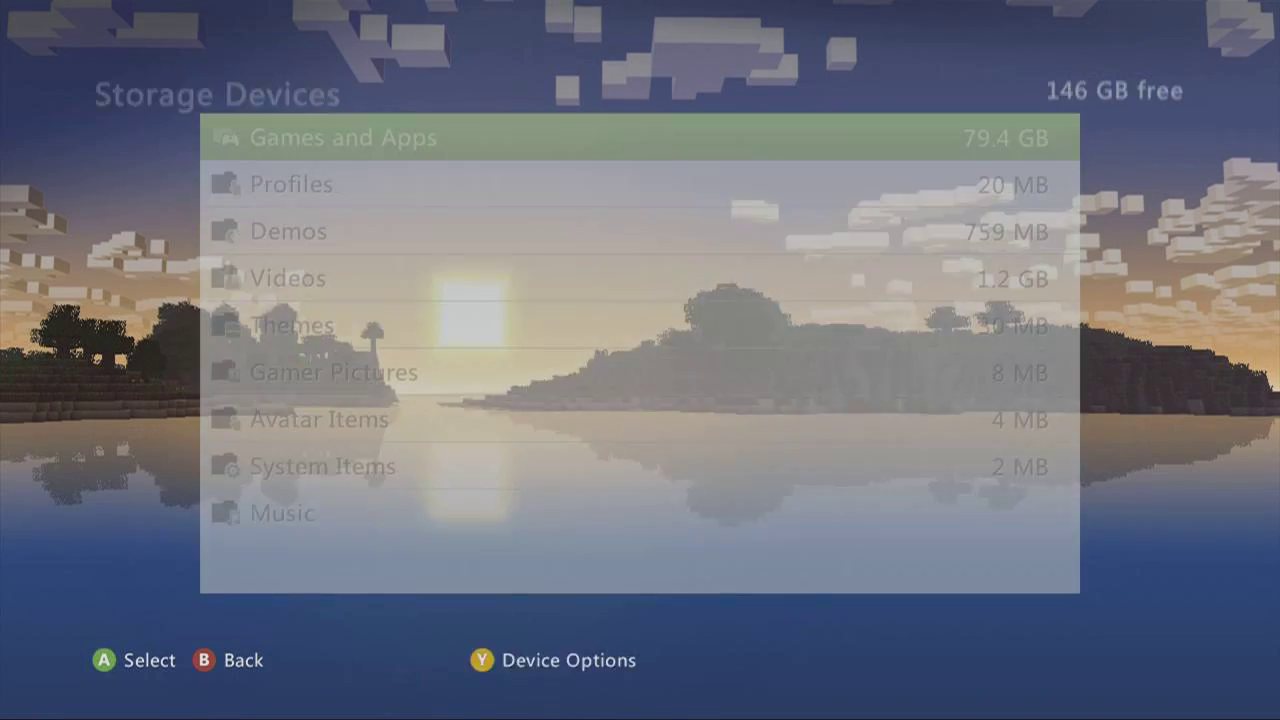
Open the Borderlands 2 entry in the console's Games and Apps storage.
key(Return)
key(Down)
key(Down)
key(Down)
key(Down)
key(Down)
key(Down)
key(Down)
key(Down)
key(Down)
key(Down)
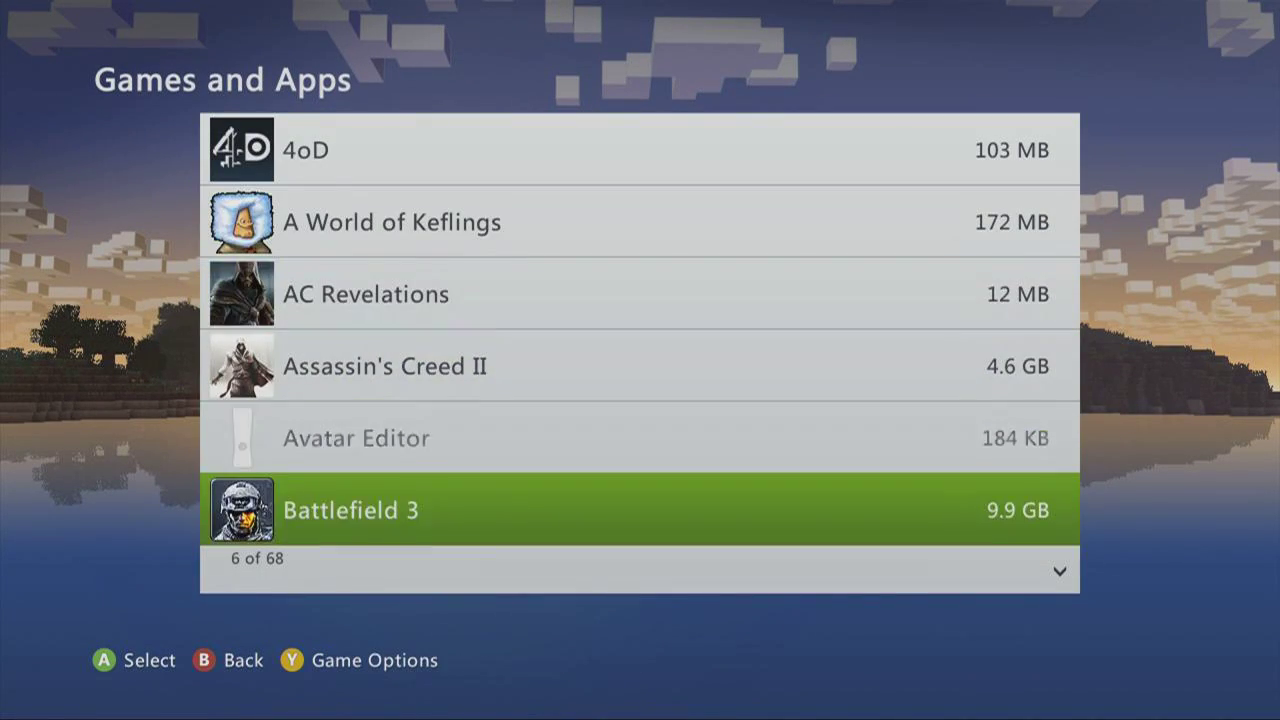
key(Up)
key(Return)
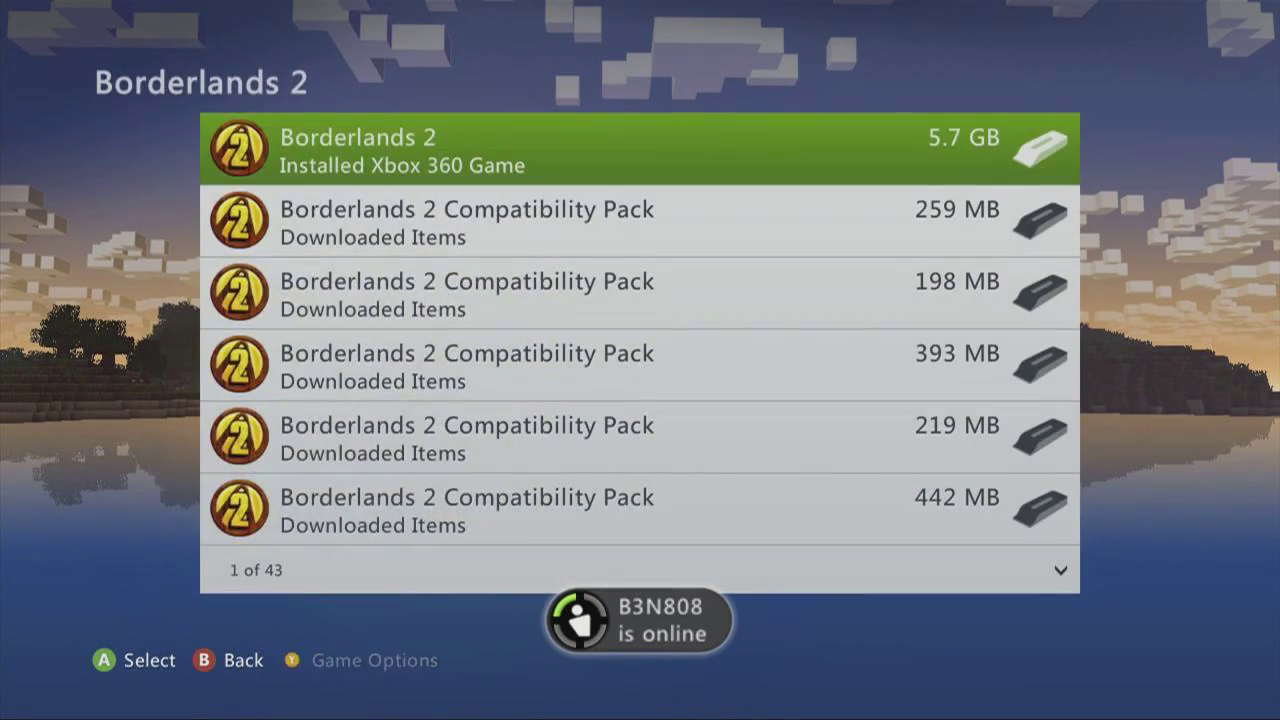
Copy the Borderlands 2 character's saved game to the Memory Unit and leave the storage screens.
key(Down)
key(Down)
key(Down)
key(Down)
key(Down)
key(Down)
key(Down)
key(Down)
key(Down)
key(Down)
key(Down)
key(Down)
key(Down)
key(Down)
key(Down)
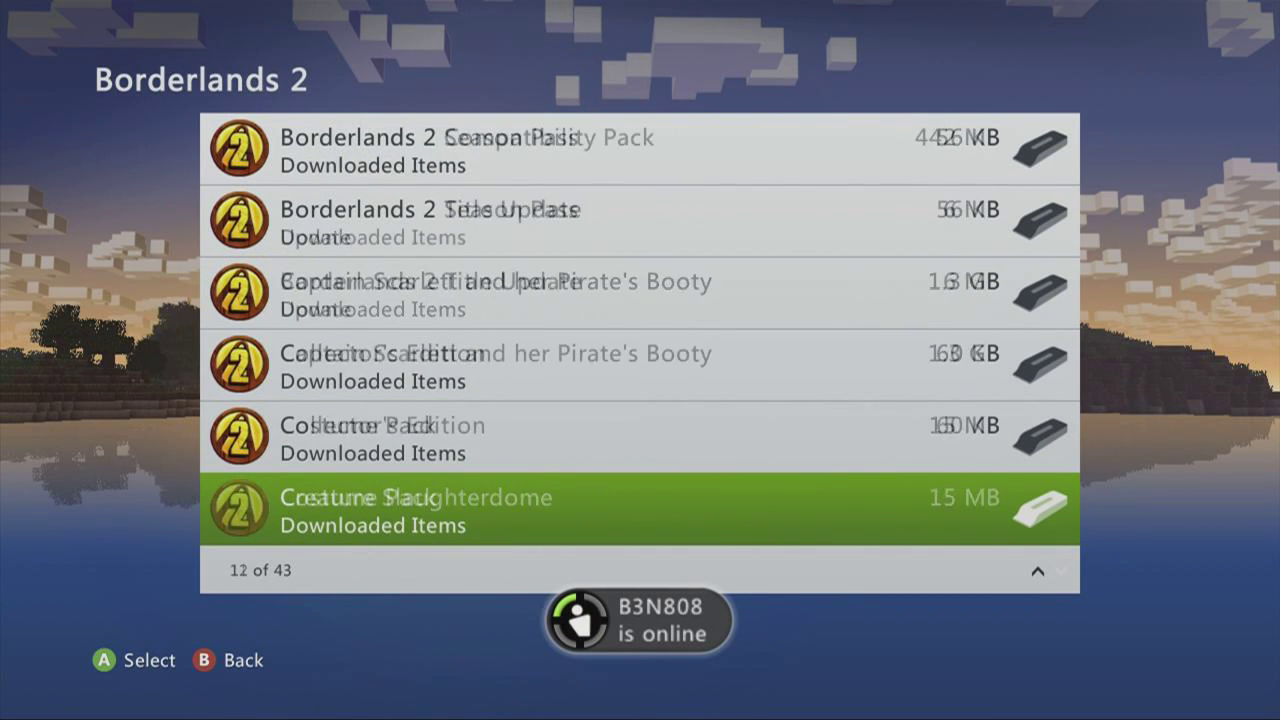
key(Up)
key(Up)
key(Up)
key(Return)
key(Down)
key(Return)
key(Escape)
key(Up)
key(Return)
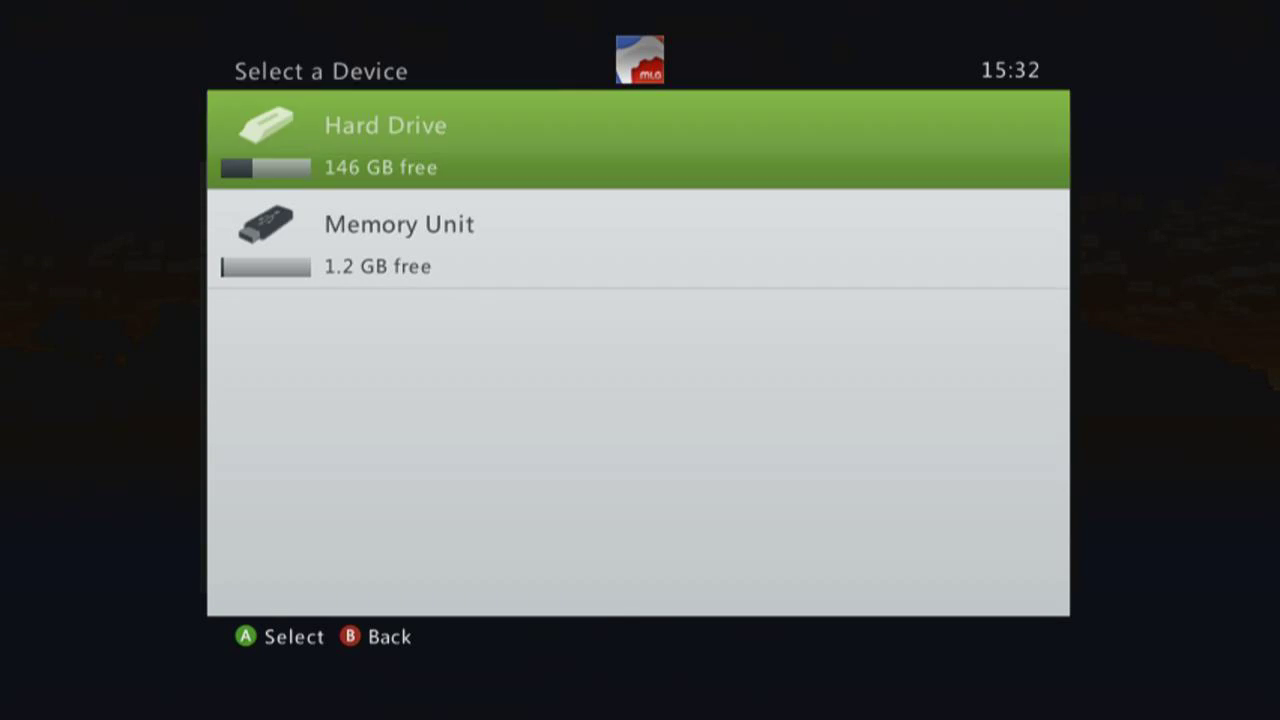
key(Down)
key(Return)
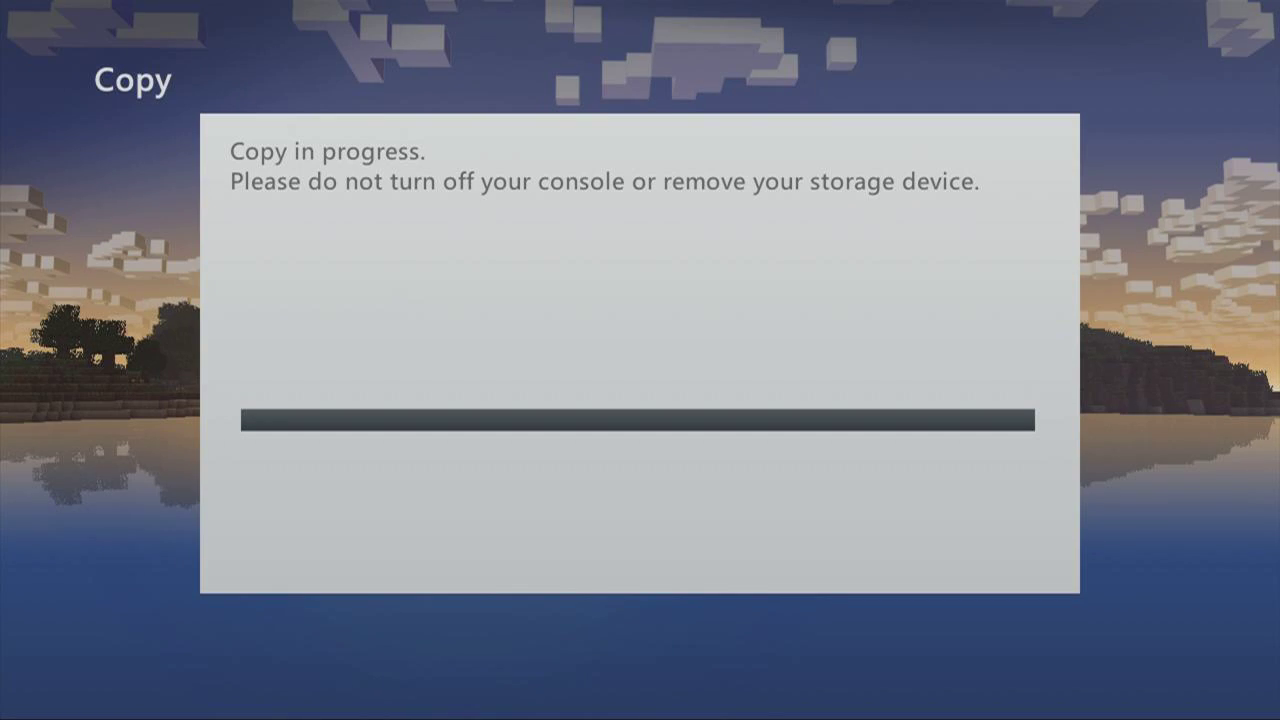
key(Escape)
key(Escape)
key(Escape)
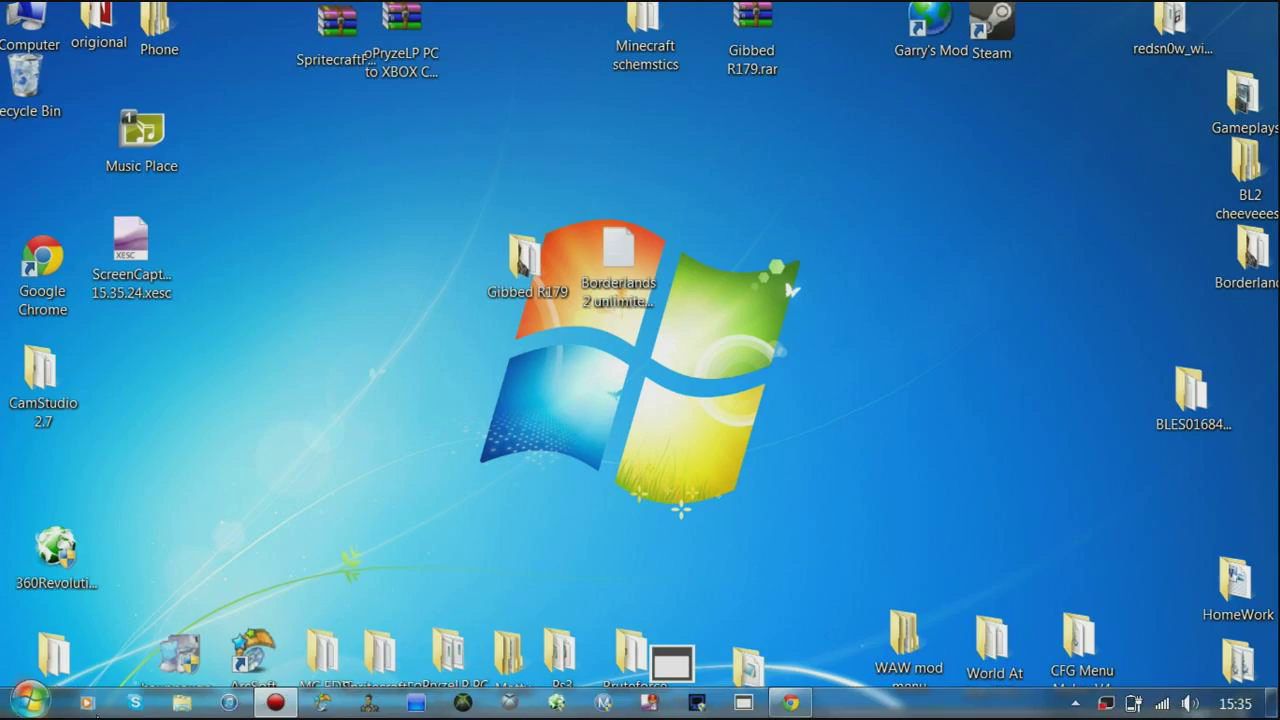
Launch Horizon on the PC, decline the program update and continue in offline mode.
click(28, 703)
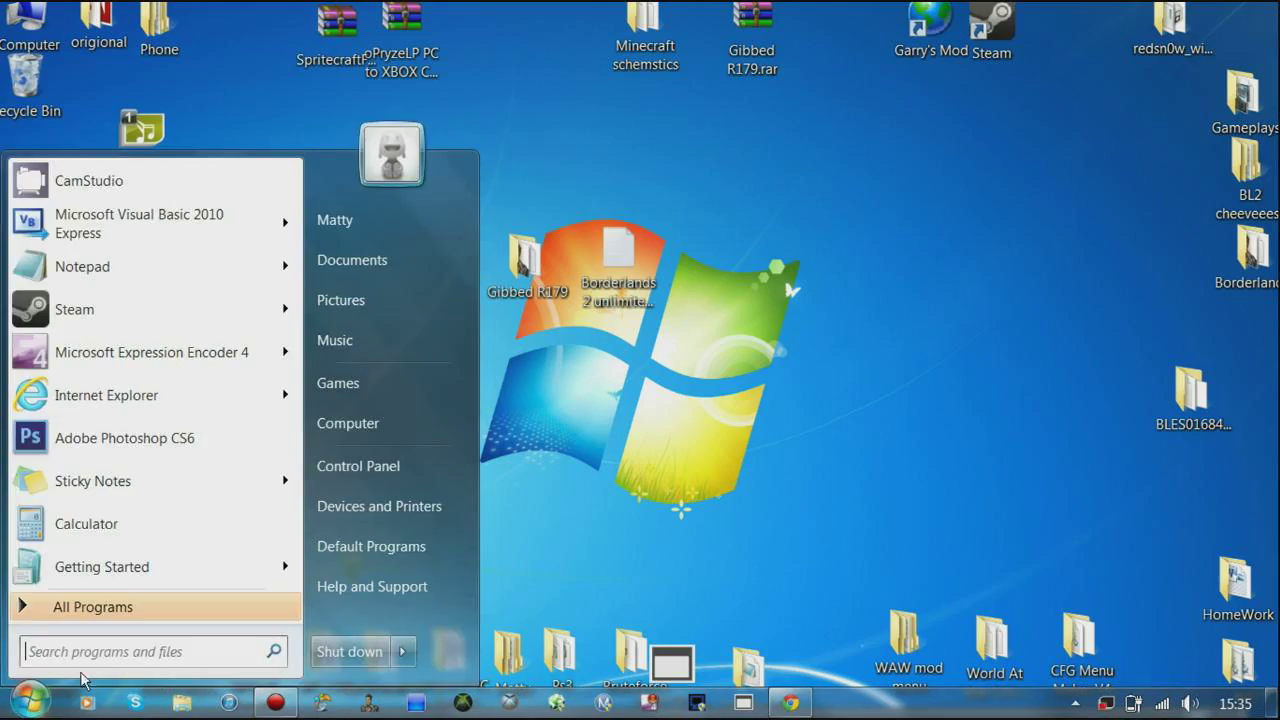
click(458, 705)
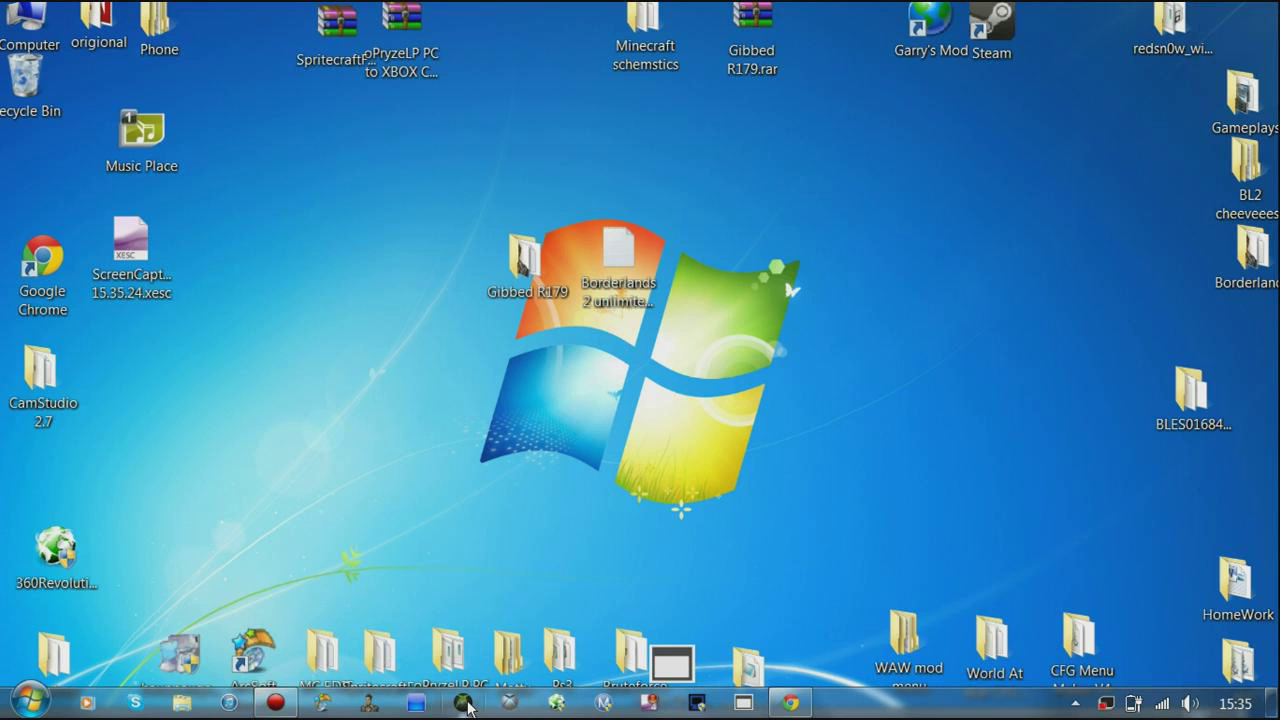
click(463, 703)
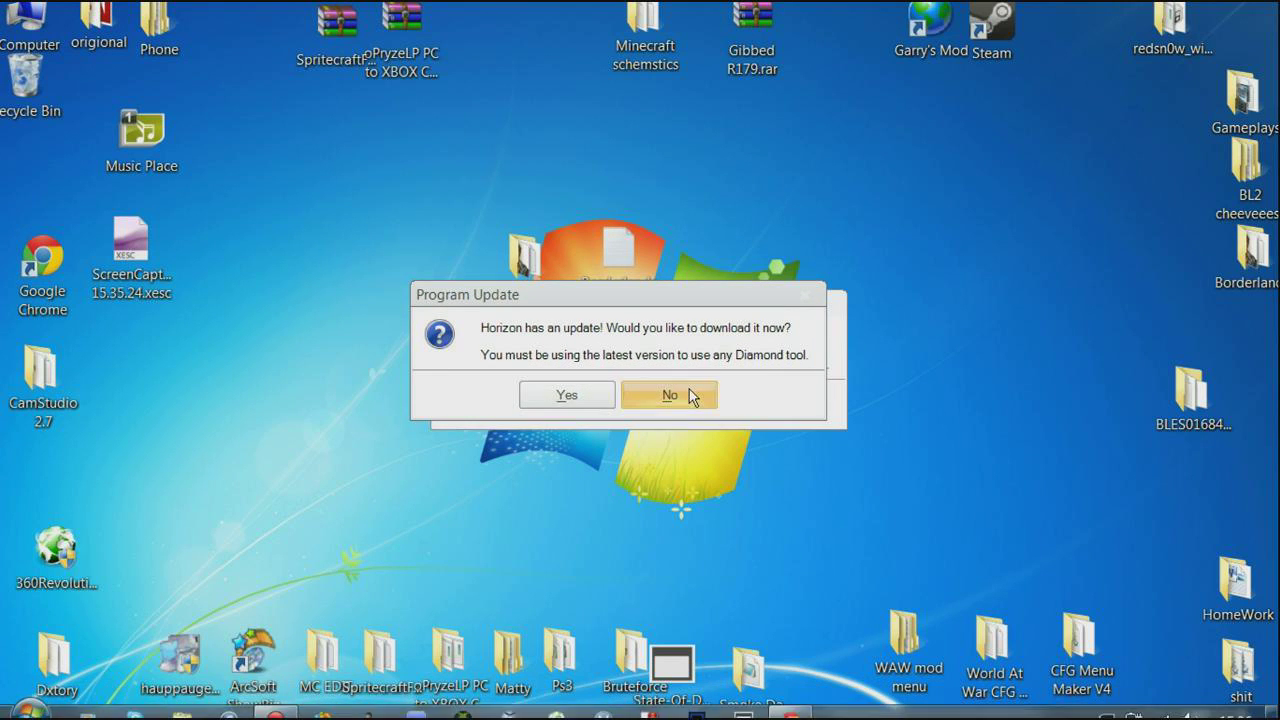
click(688, 393)
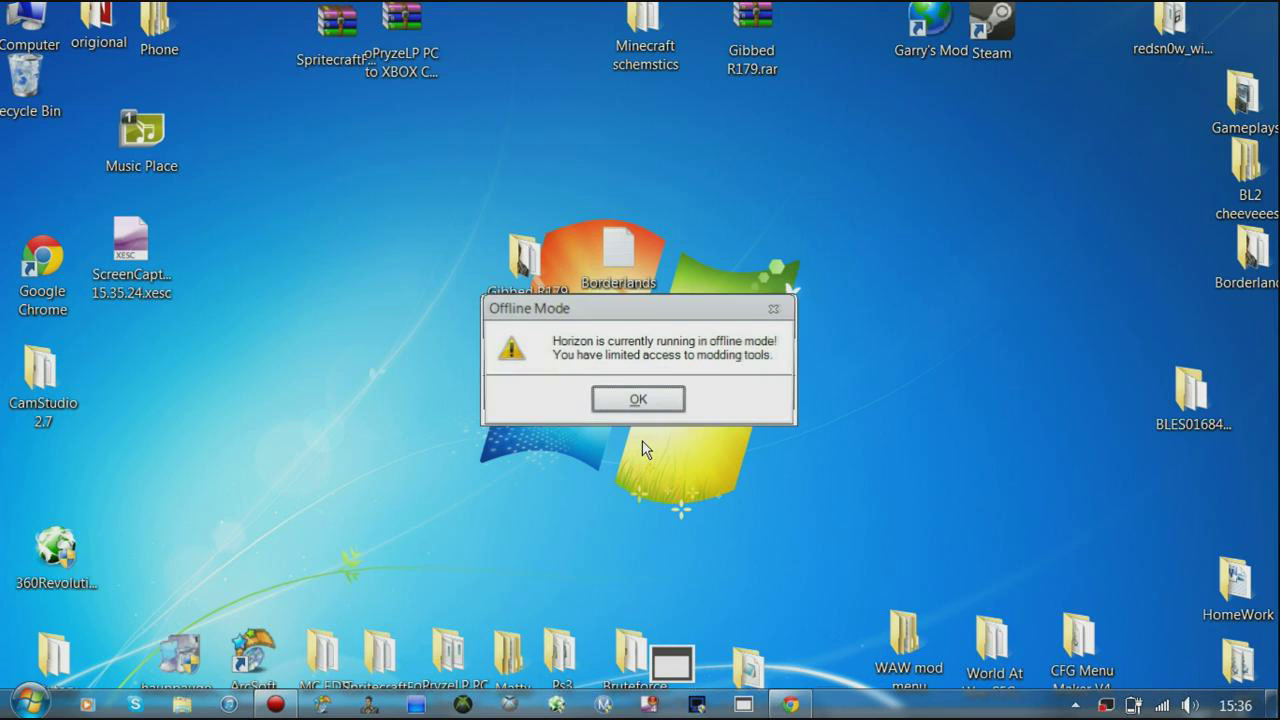
click(650, 396)
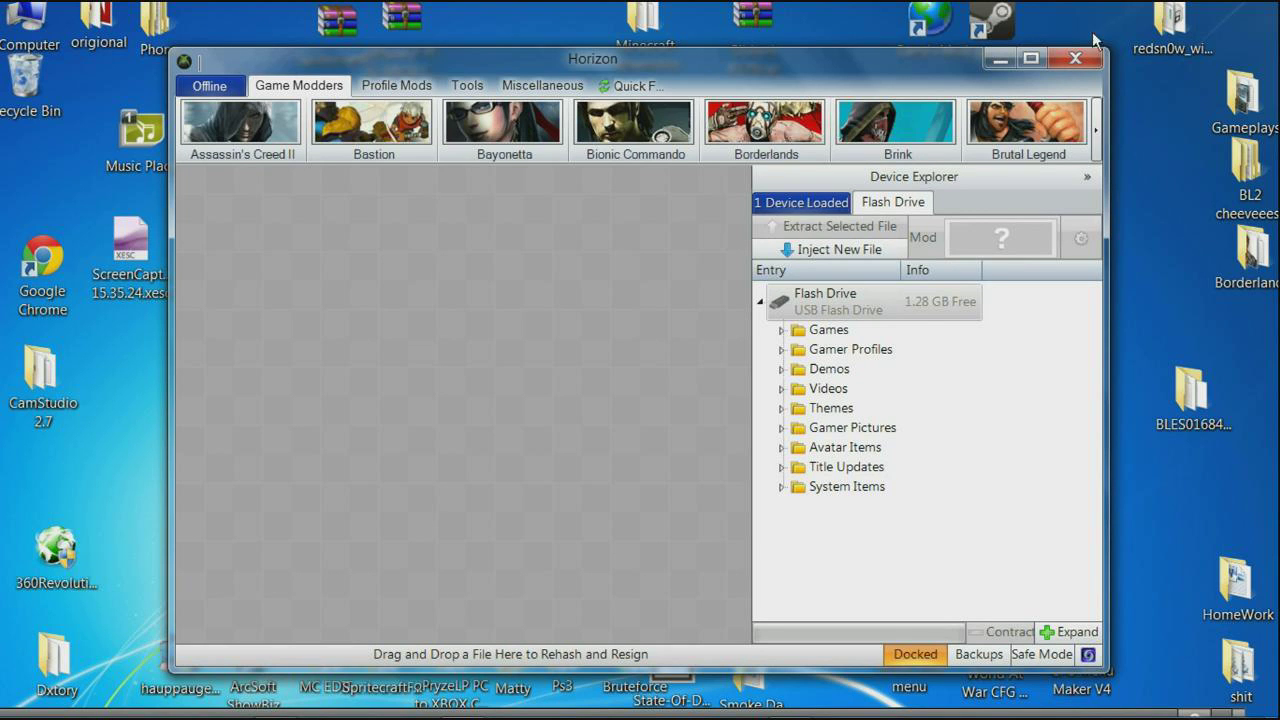
click(1066, 59)
click(641, 399)
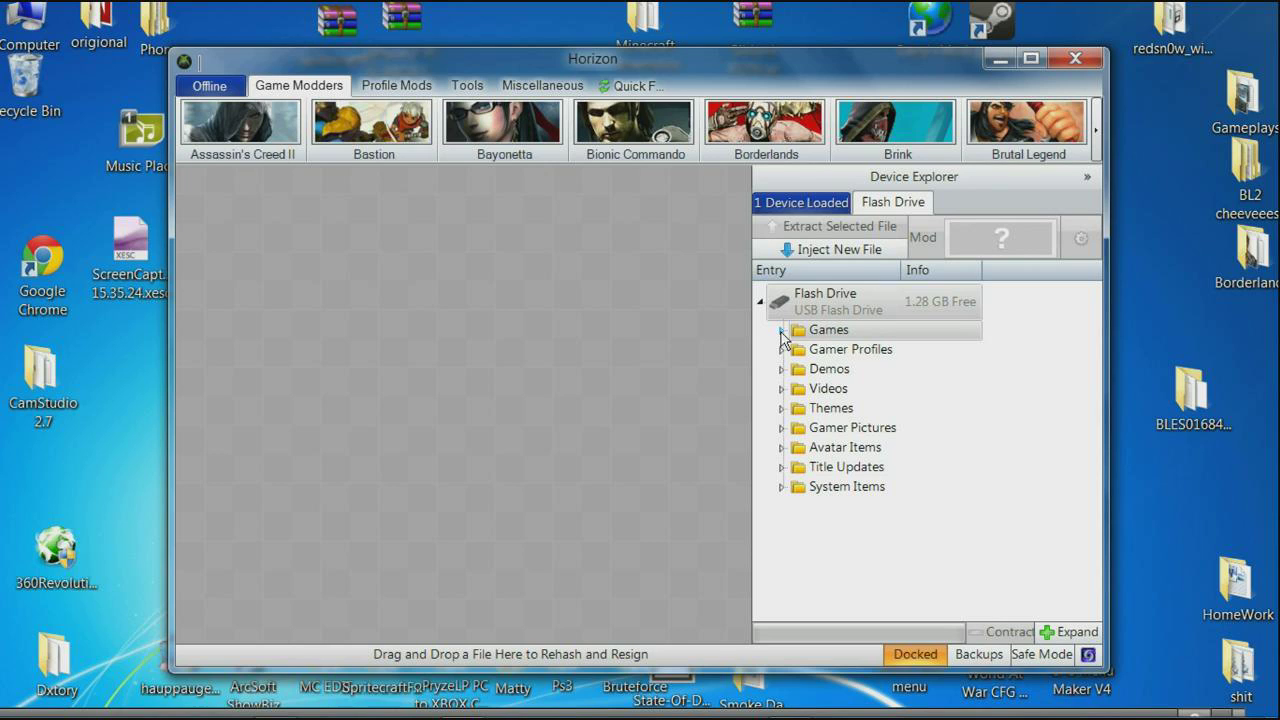
Open the E-TECH - Level 12 Borderlands 2 save from the flash drive and select SaveGame.sav in its package contents.
click(781, 330)
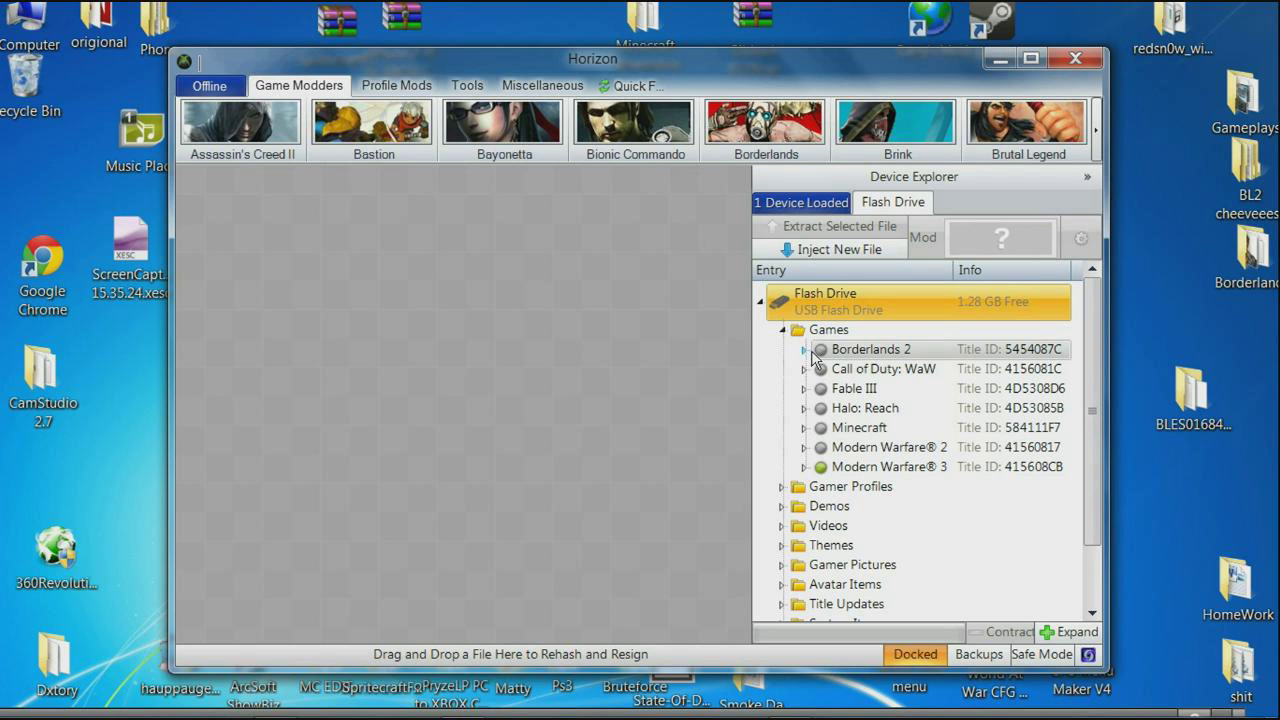
click(805, 349)
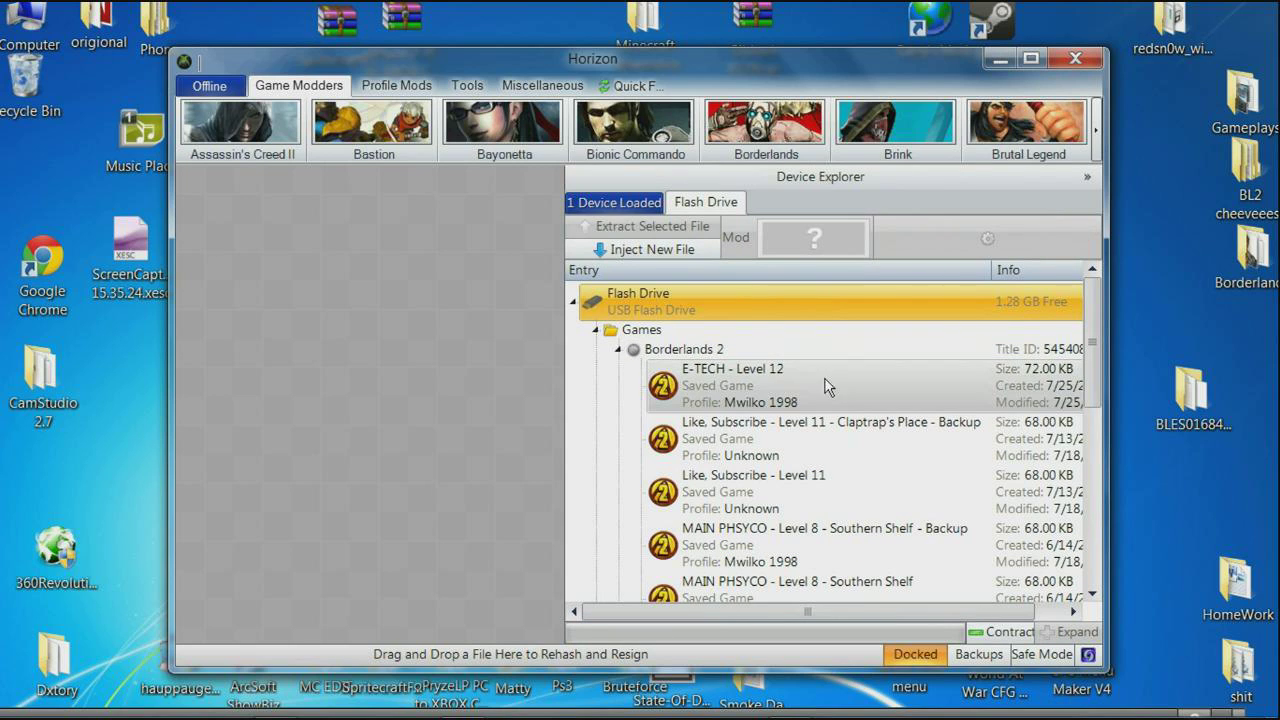
click(771, 368)
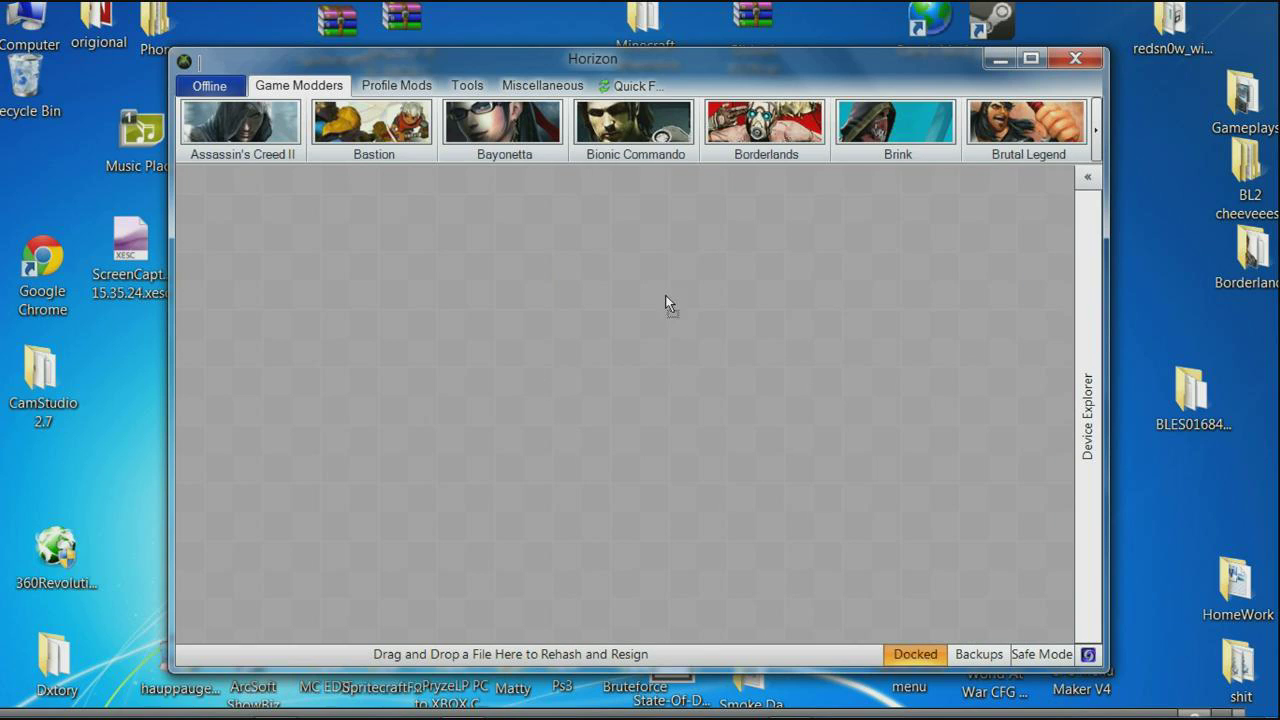
click(745, 324)
click(605, 370)
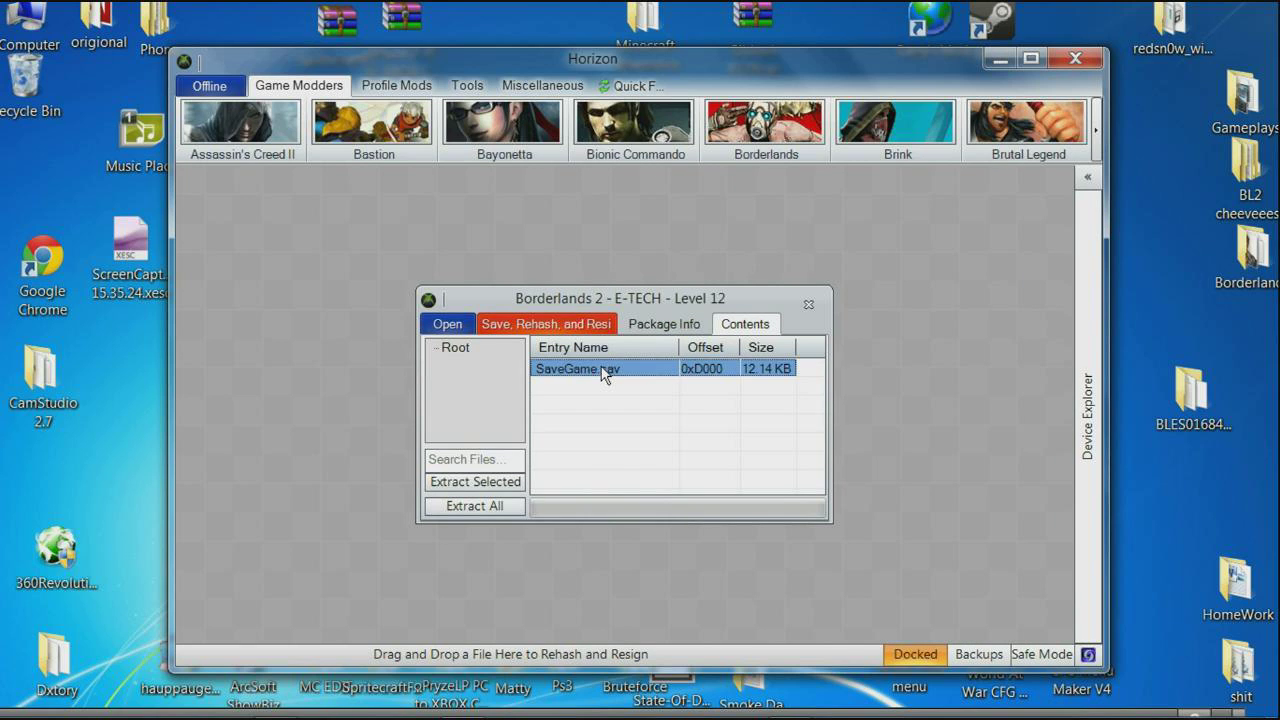
Extract SaveGame.sav from the package to the Desktop.
click(516, 480)
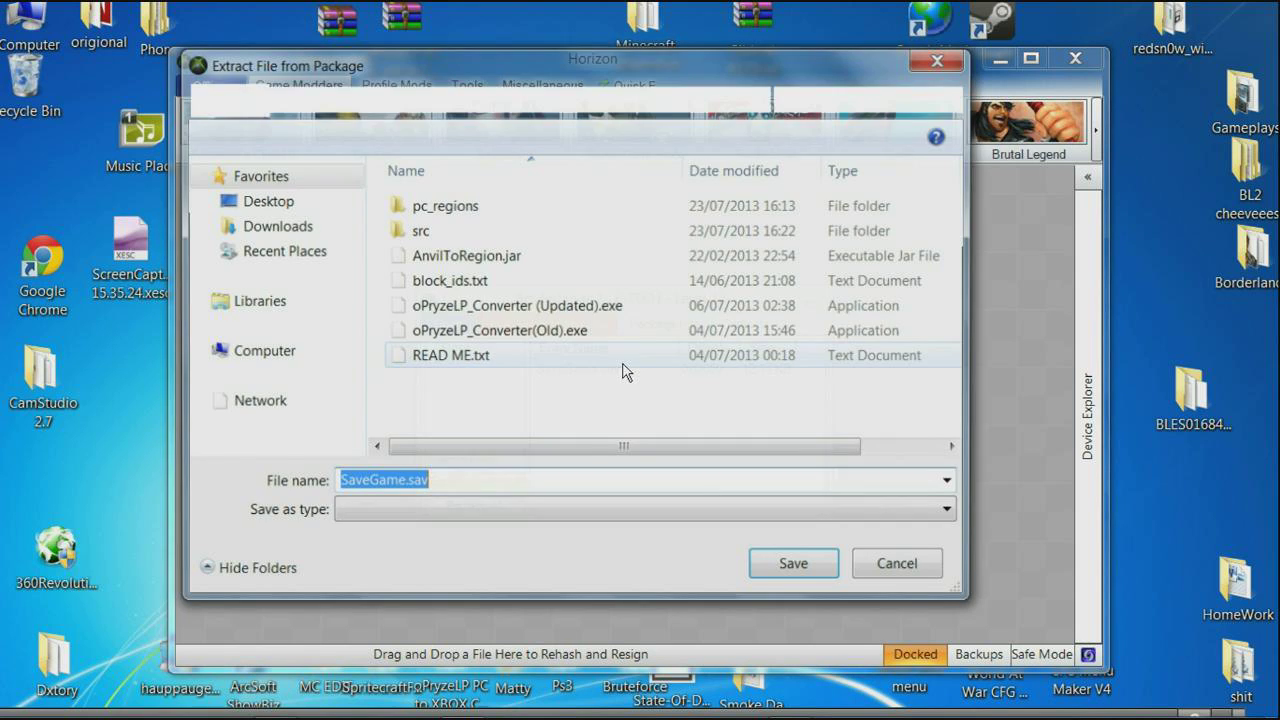
click(272, 203)
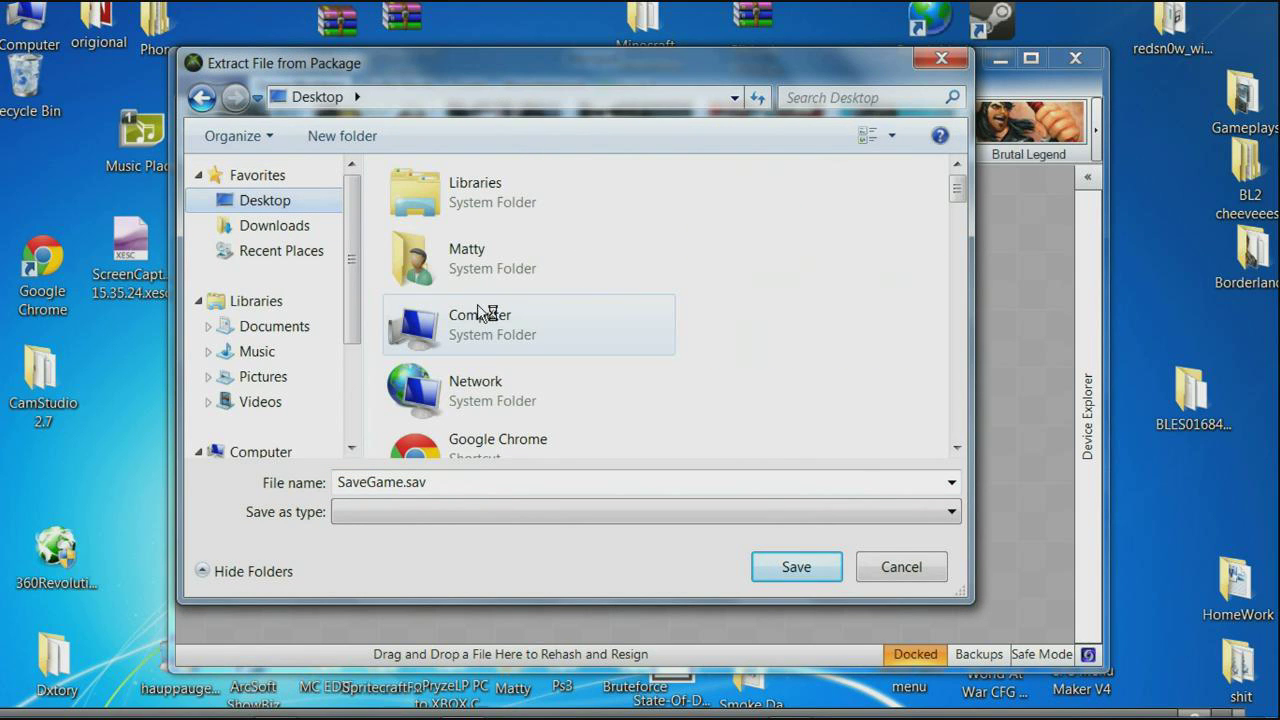
click(796, 567)
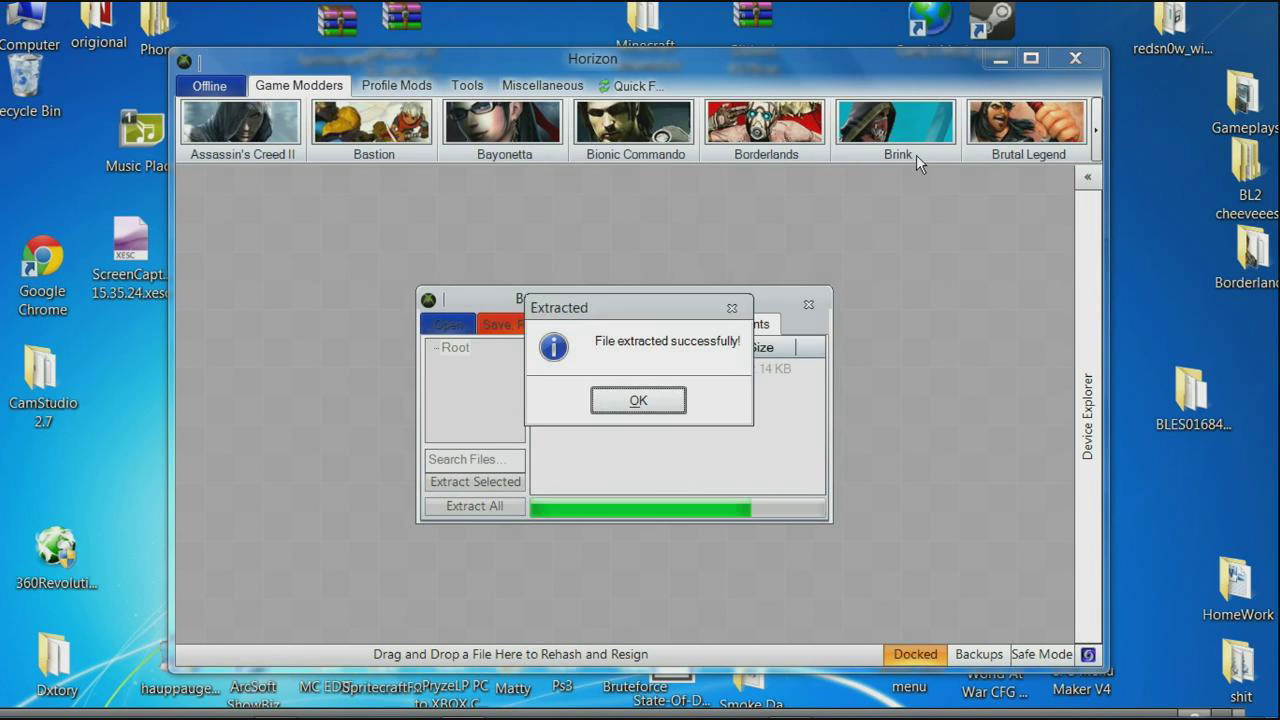
click(645, 401)
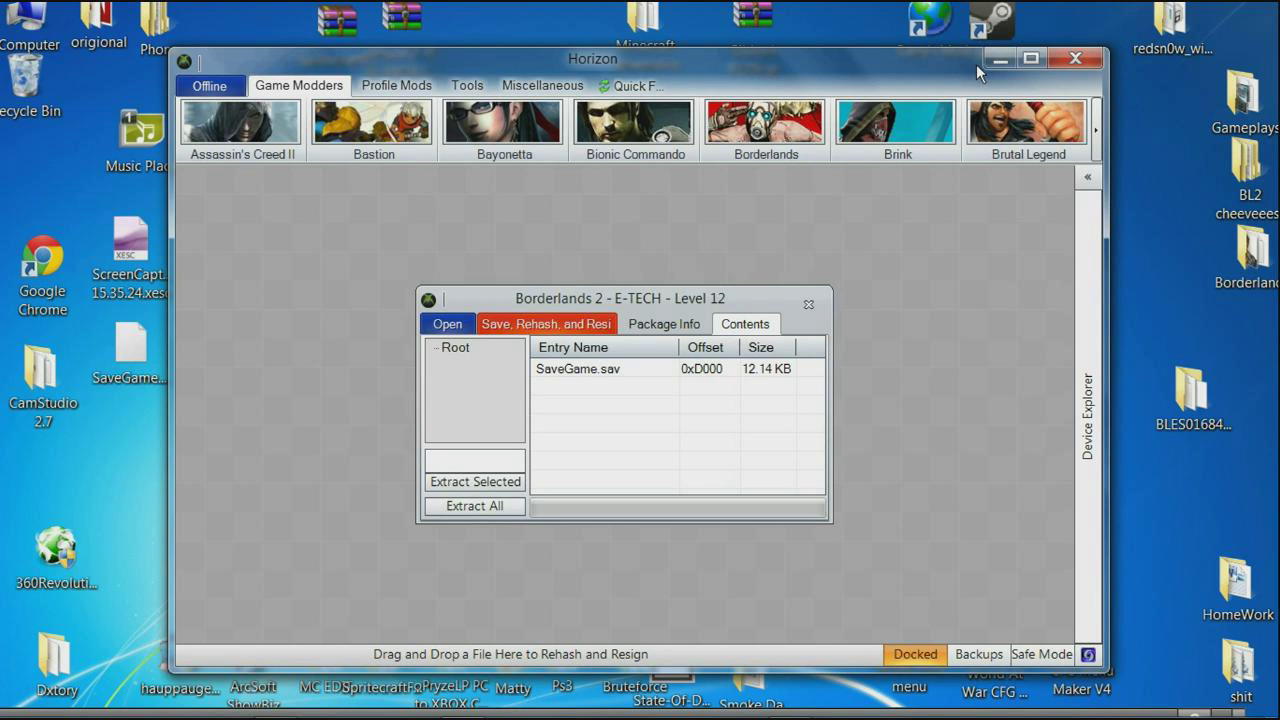
Minimize Horizon and move SaveGame.sav on the desktop next to the Gibbed R179 folder and the unlimited ammo text file.
click(998, 60)
drag(148, 373, 760, 295)
drag(398, 196, 688, 340)
click(688, 340)
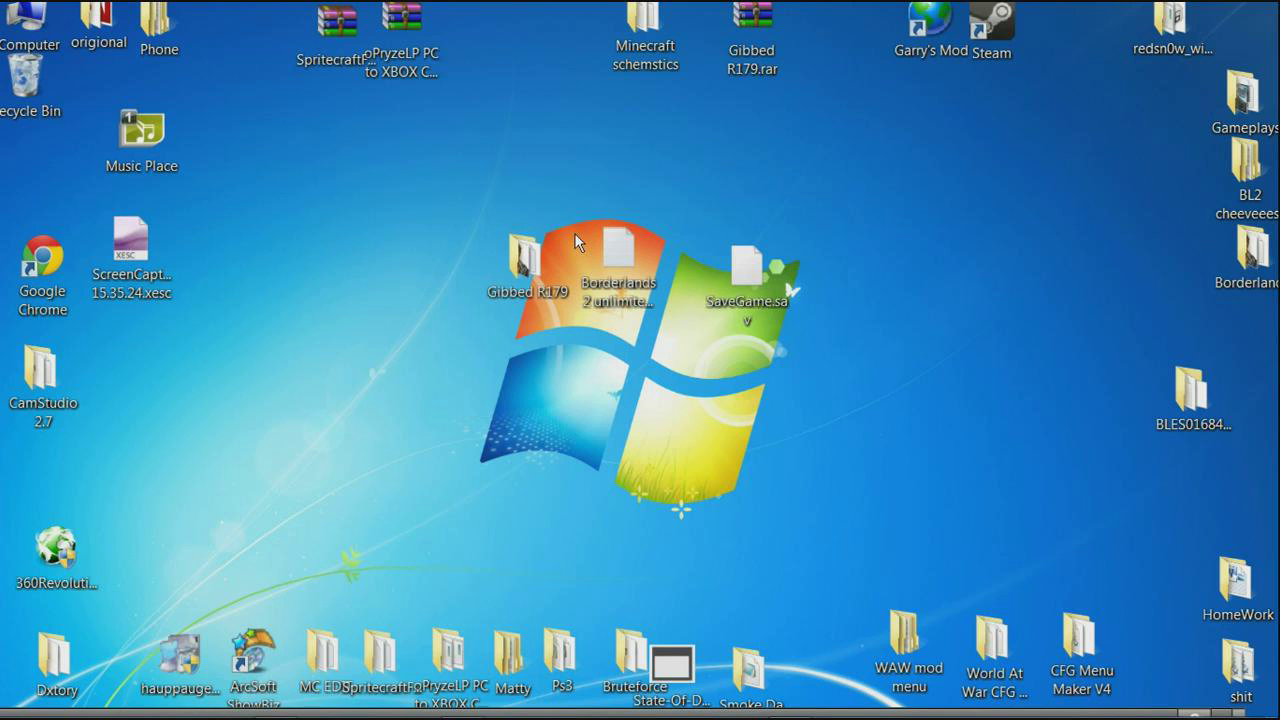
Launch Gibbed.Borderlands2.SaveEdit.exe from the Gibbed R179 folder.
double_click(520, 258)
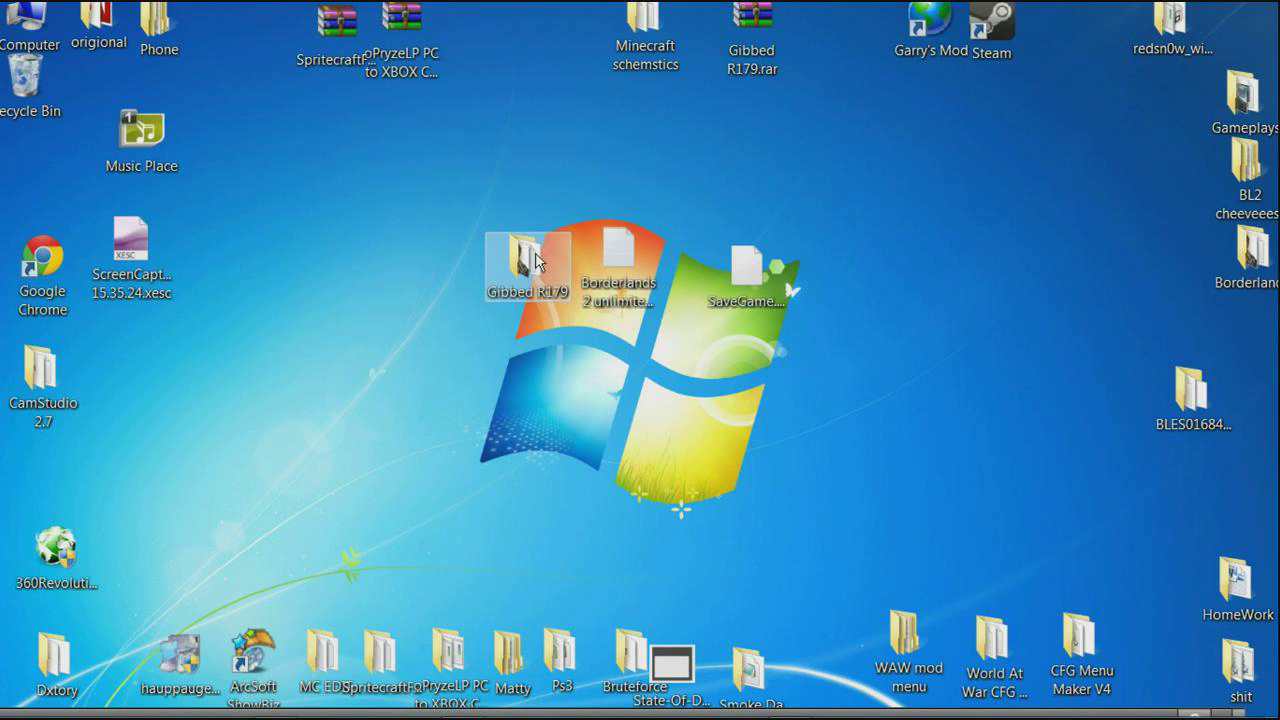
click(1028, 302)
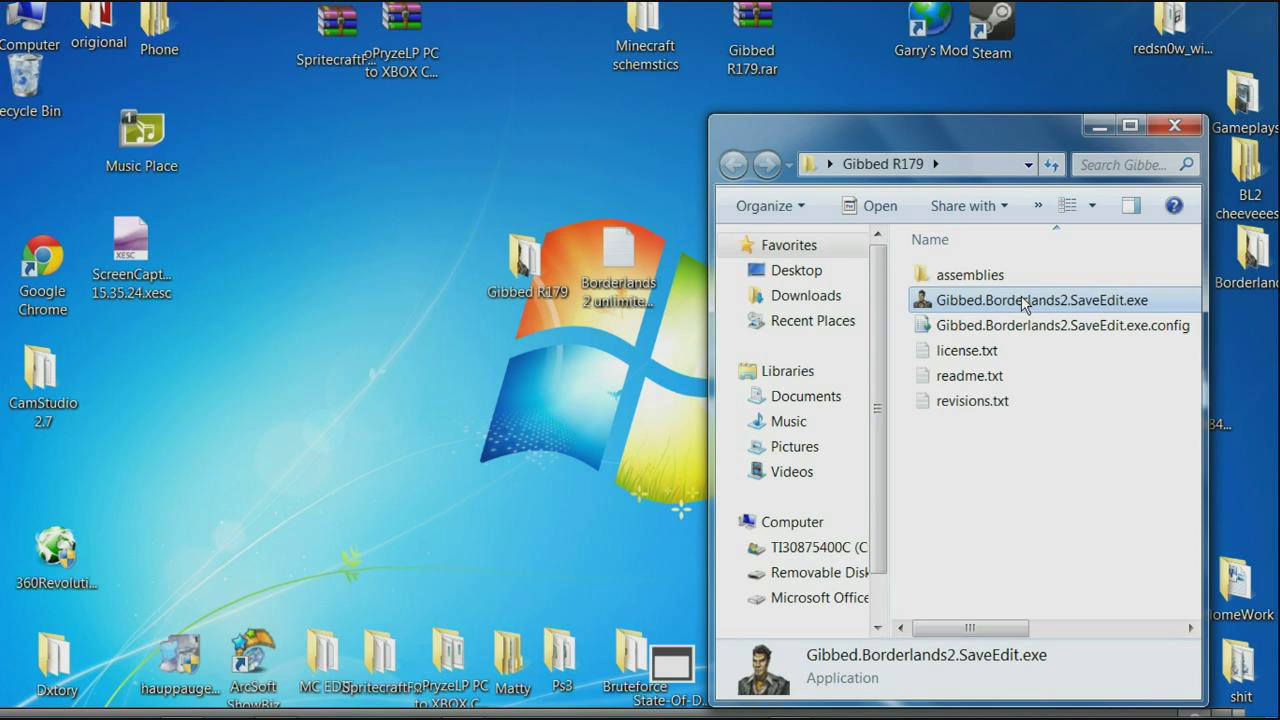
double_click(1028, 302)
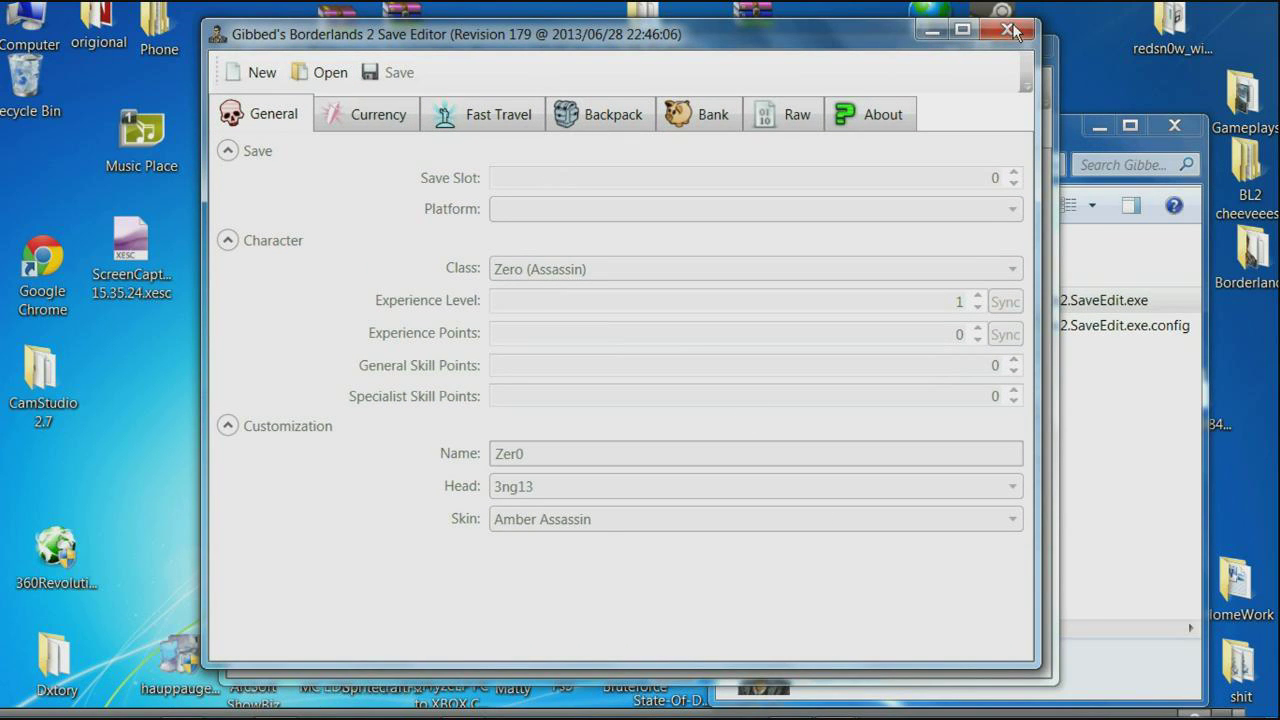
Open SaveGame.sav from the Desktop in the save editor as an Xbox 360 save file.
click(332, 96)
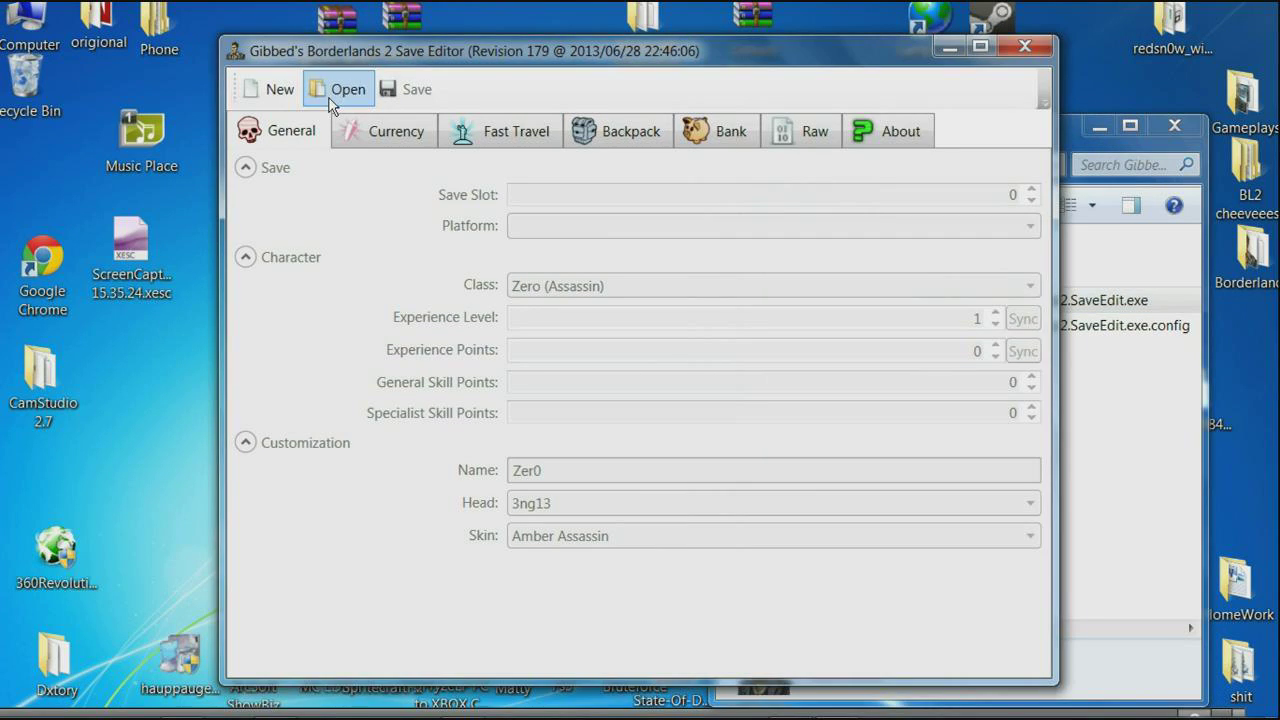
click(330, 99)
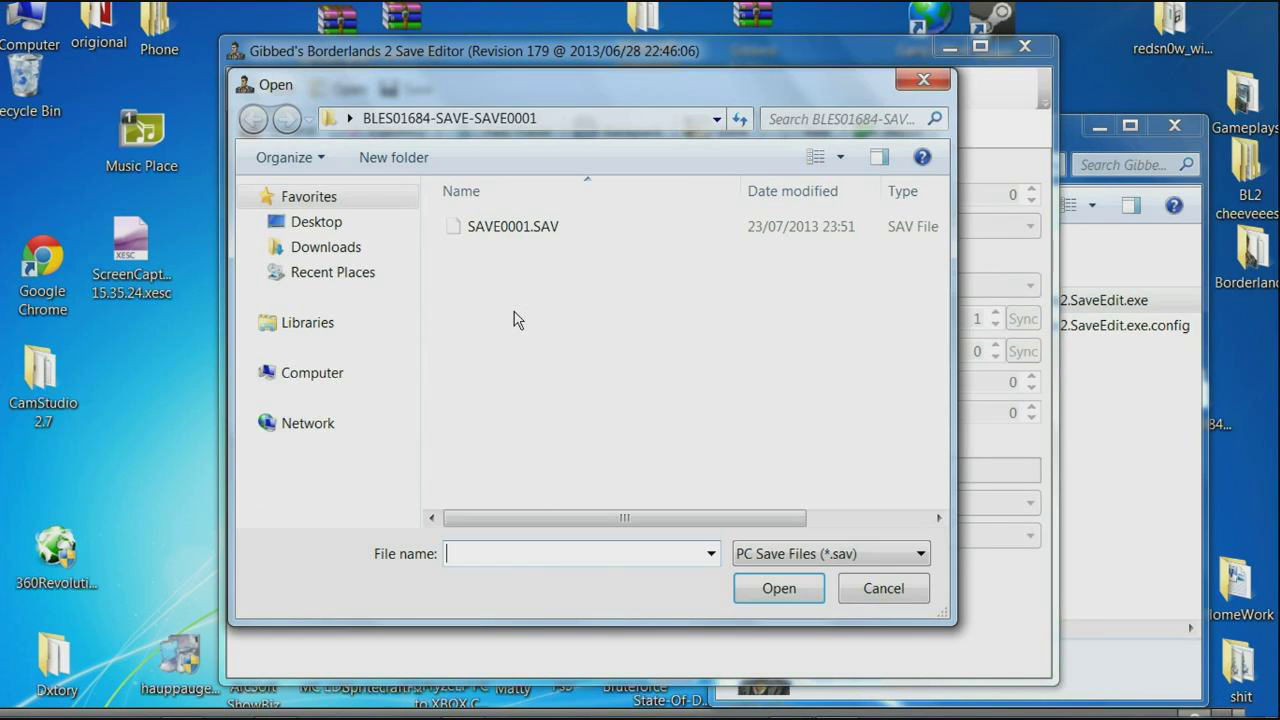
click(316, 221)
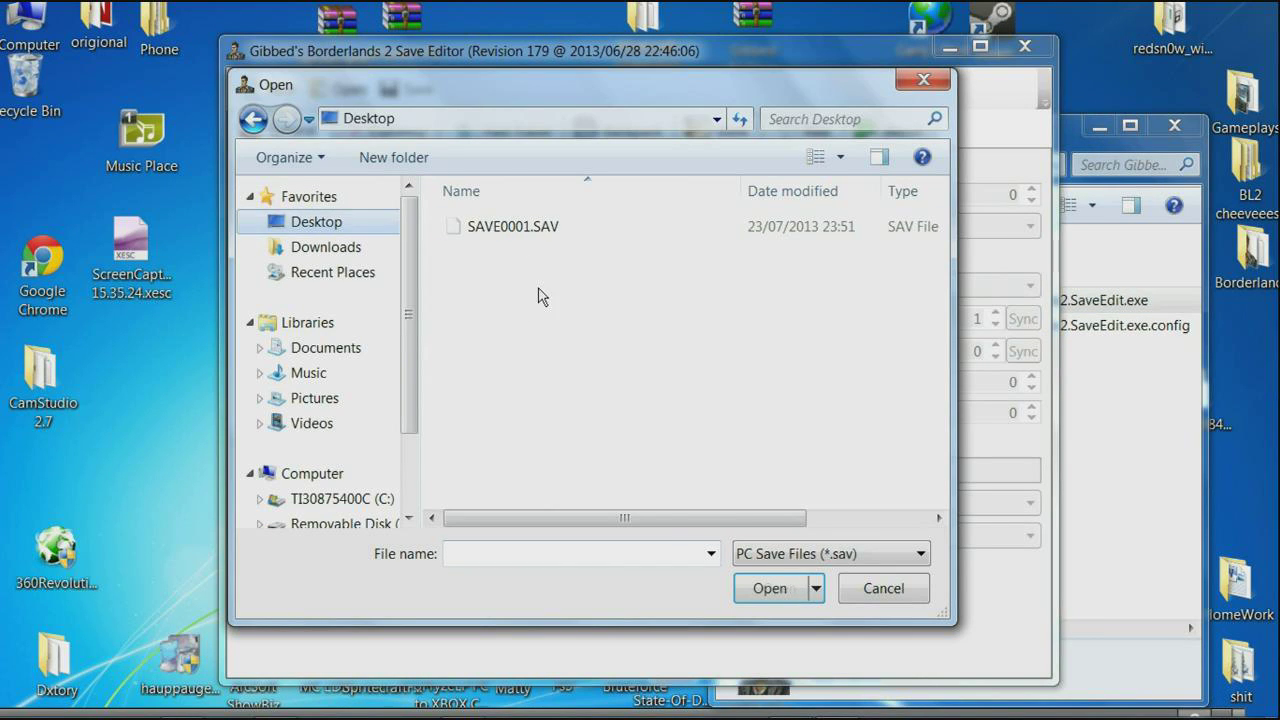
drag(935, 246, 935, 505)
click(578, 492)
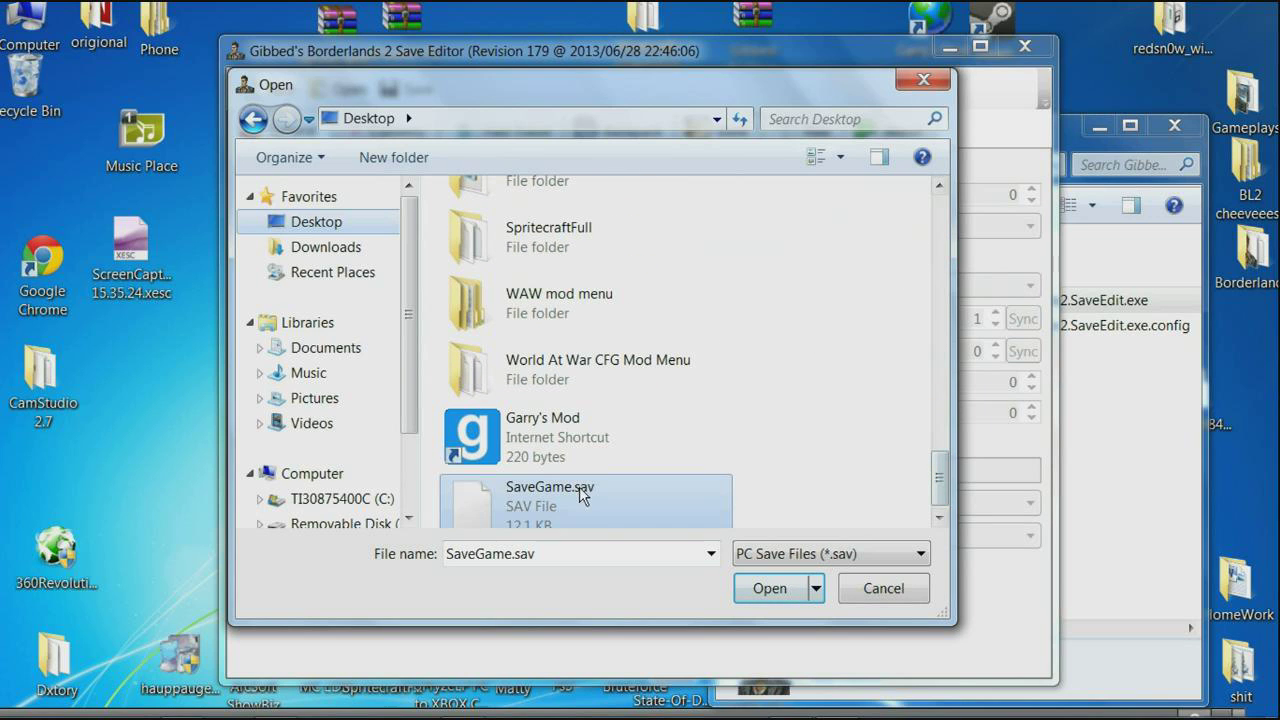
click(880, 555)
click(838, 596)
click(769, 590)
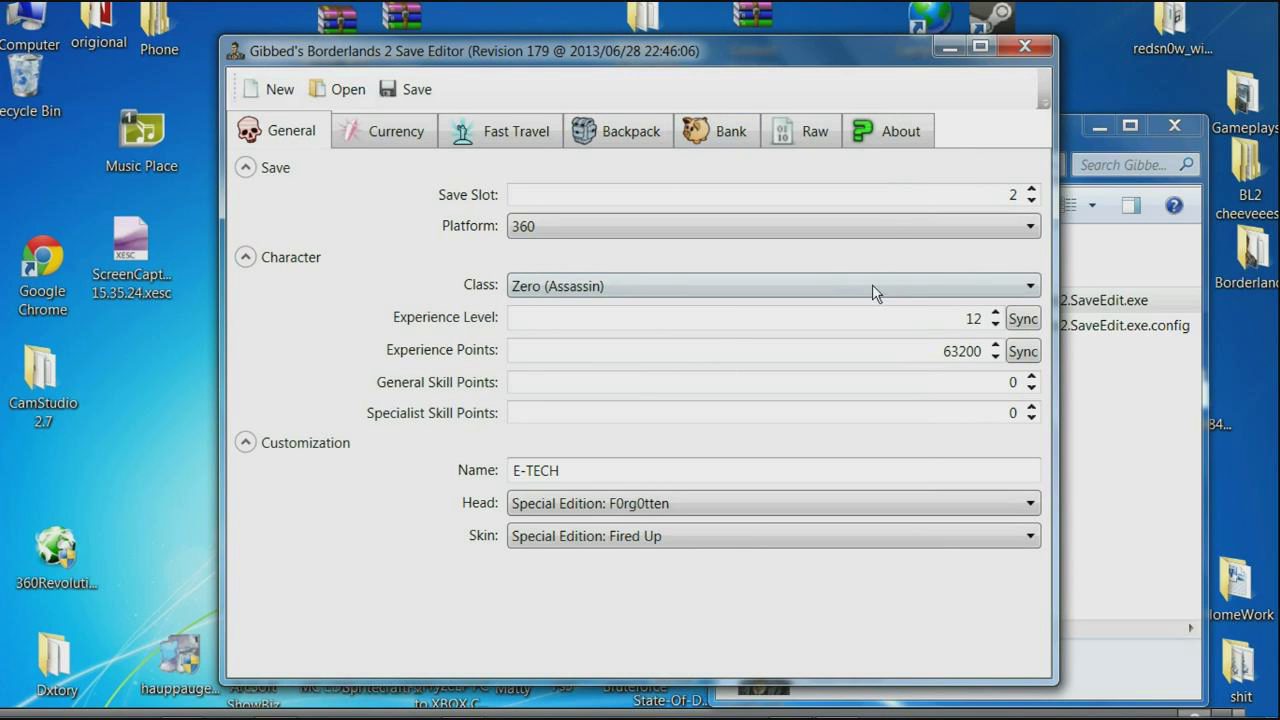
Display the save's raw data, minimize the editor and open the Borderlands 2 unlimited ammo text file in Notepad.
click(808, 140)
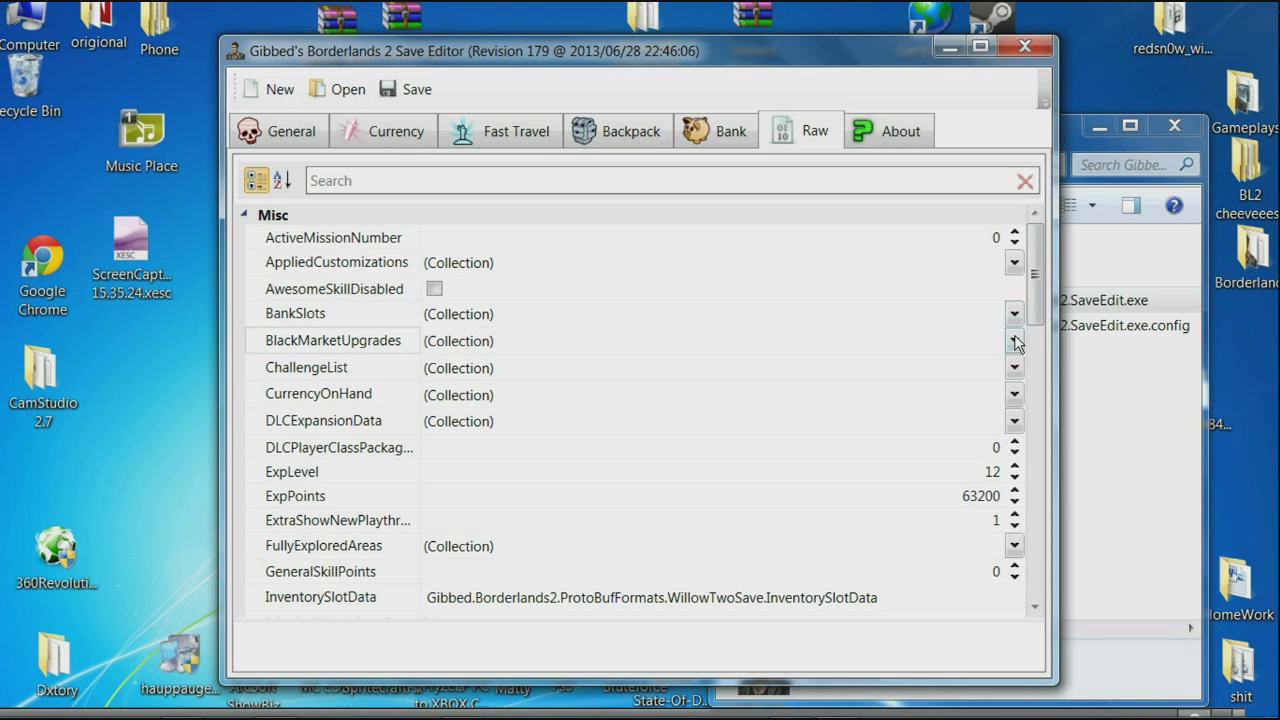
click(1025, 47)
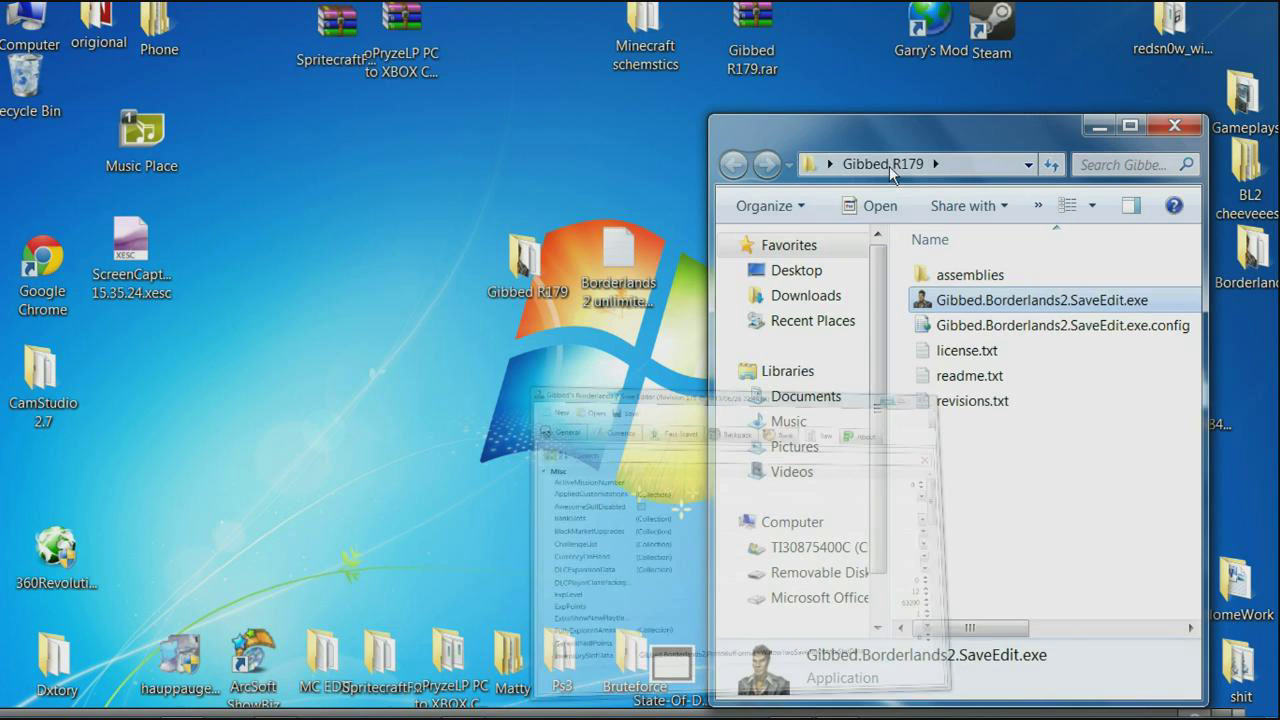
double_click(577, 245)
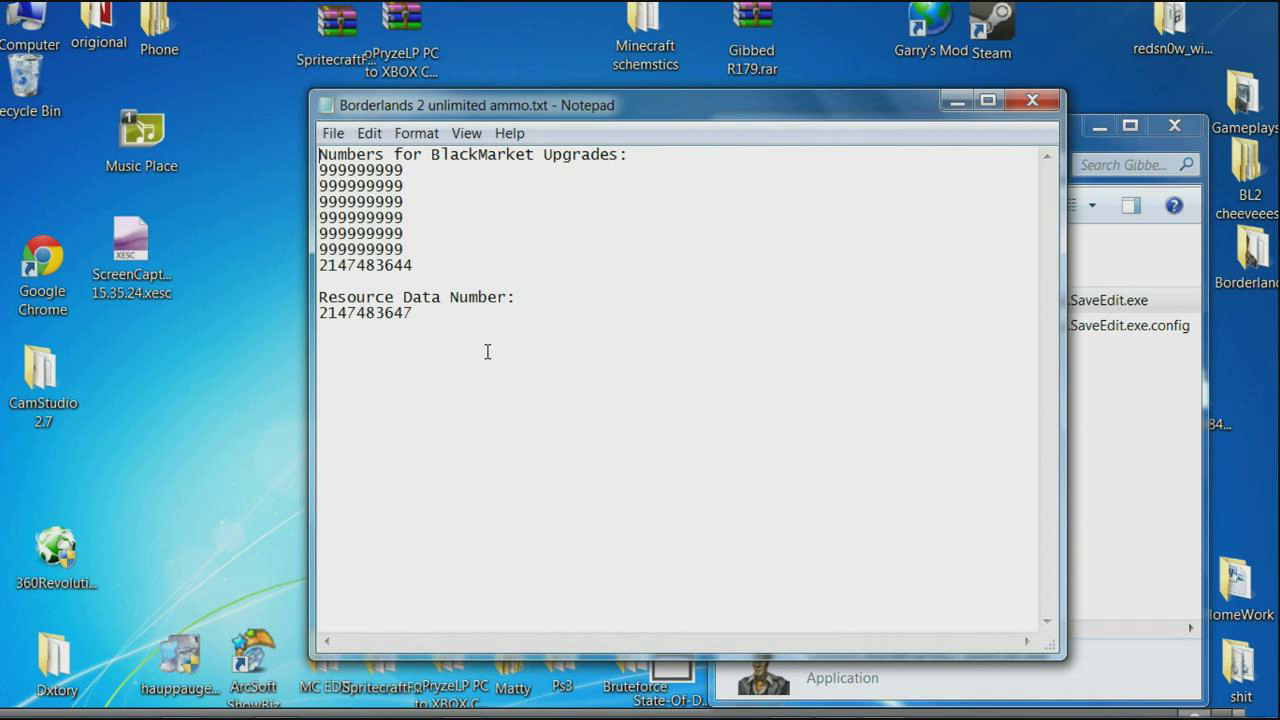
Move the save editor clear of the Notepad window and copy the seven BlackMarket Upgrades numbers from the text file.
mouse_move(760, 712)
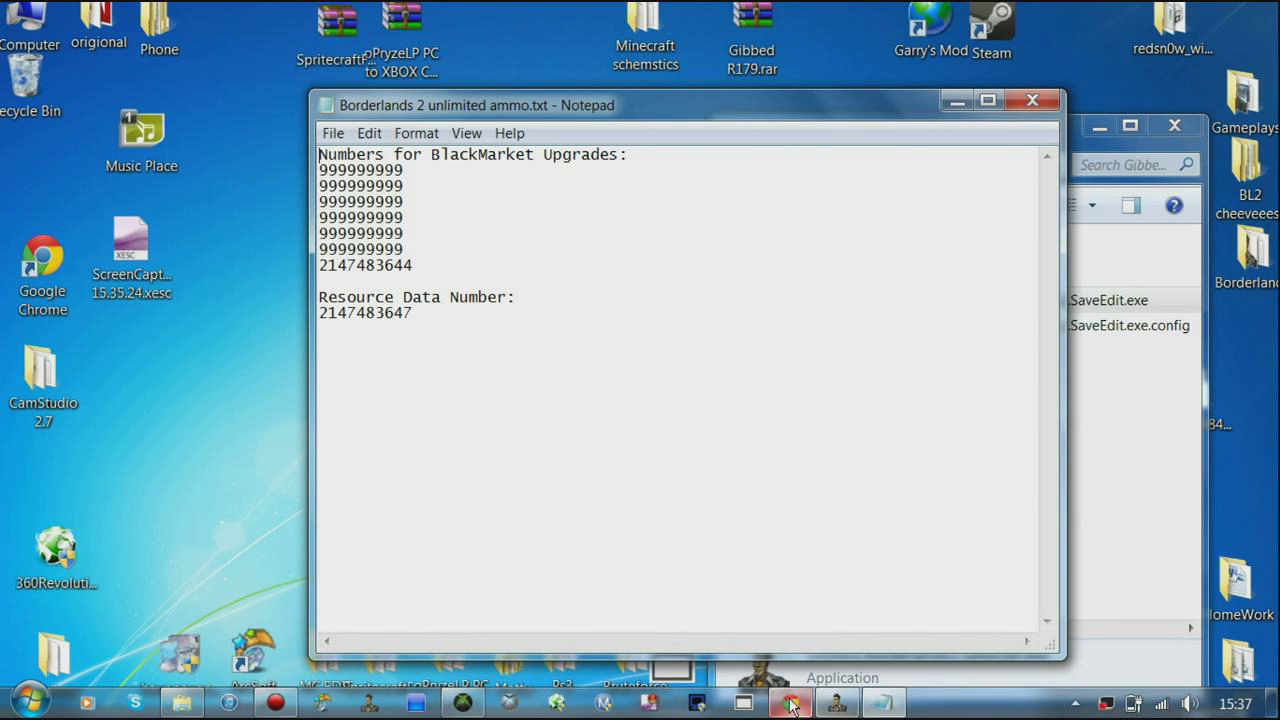
click(836, 704)
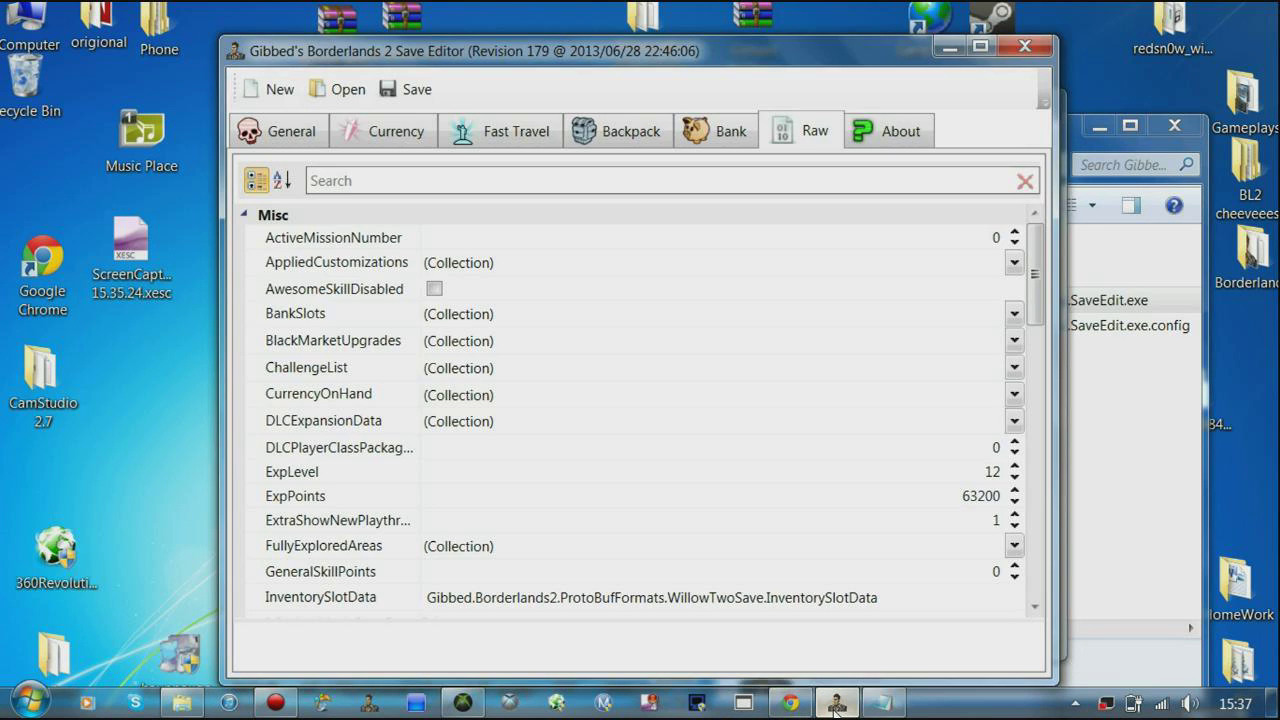
click(1015, 341)
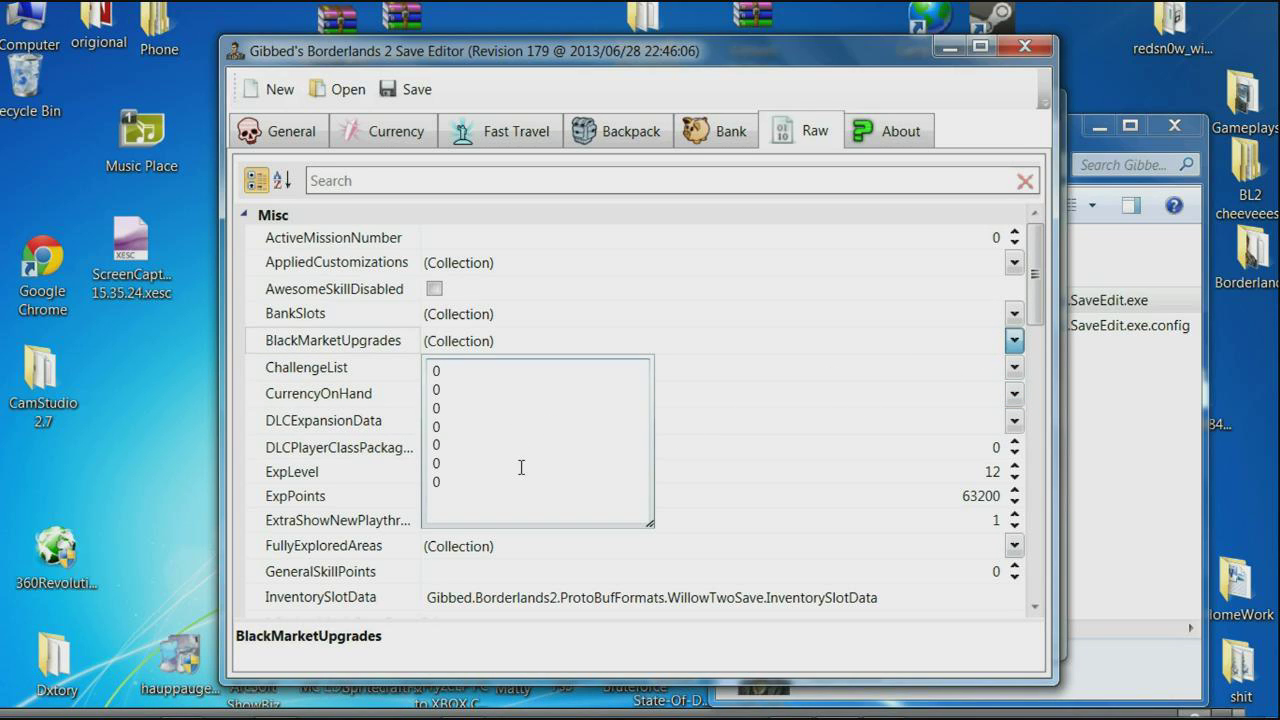
click(591, 58)
drag(700, 36, 641, 347)
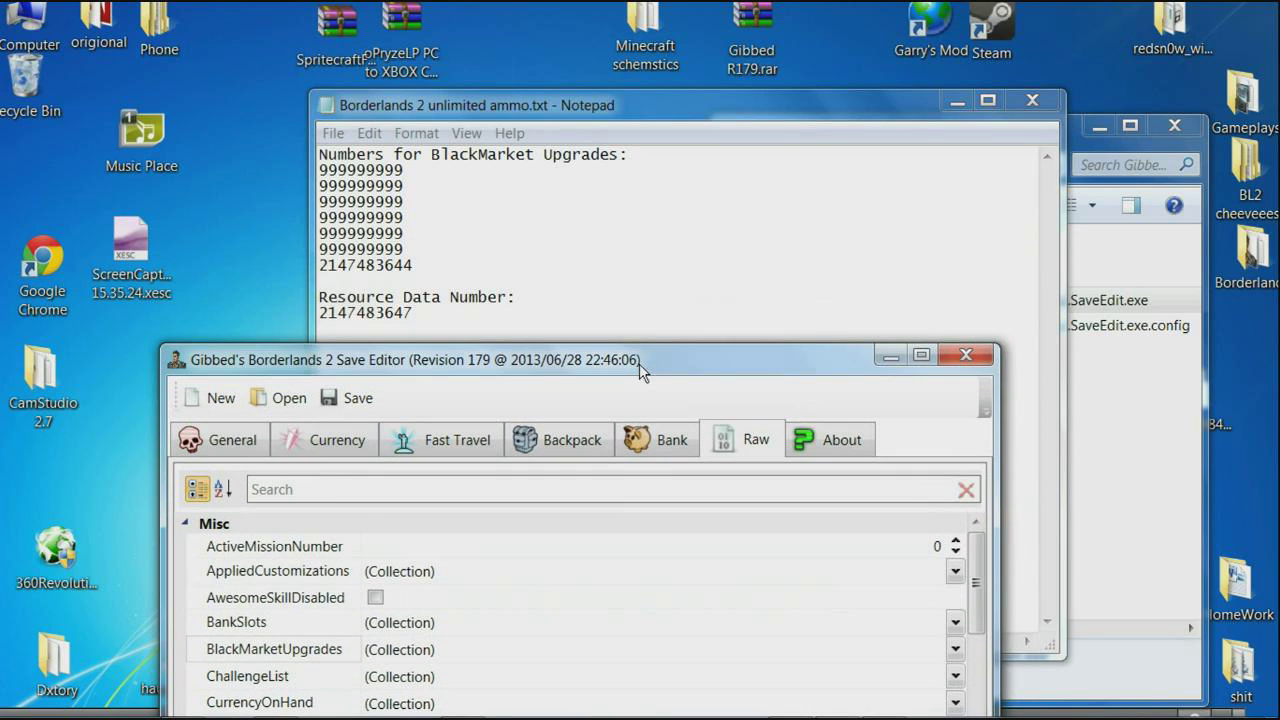
click(330, 170)
drag(320, 170, 407, 264)
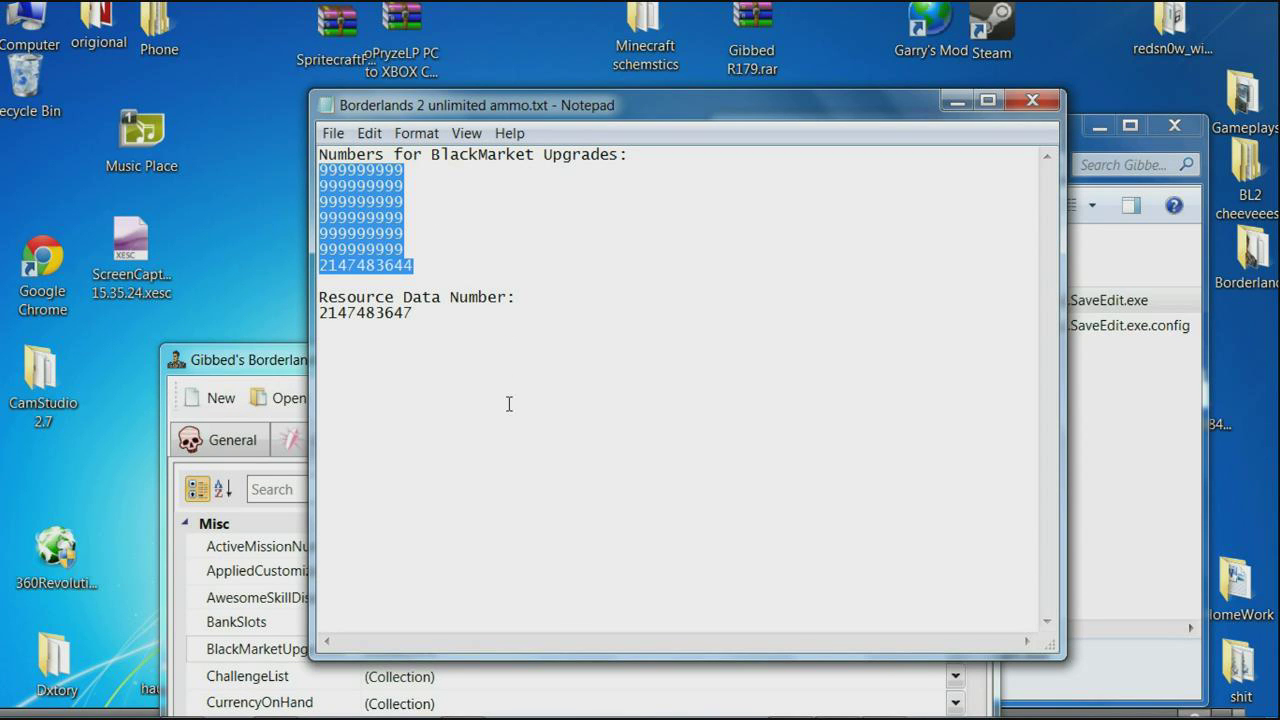
drag(265, 352, 296, 60)
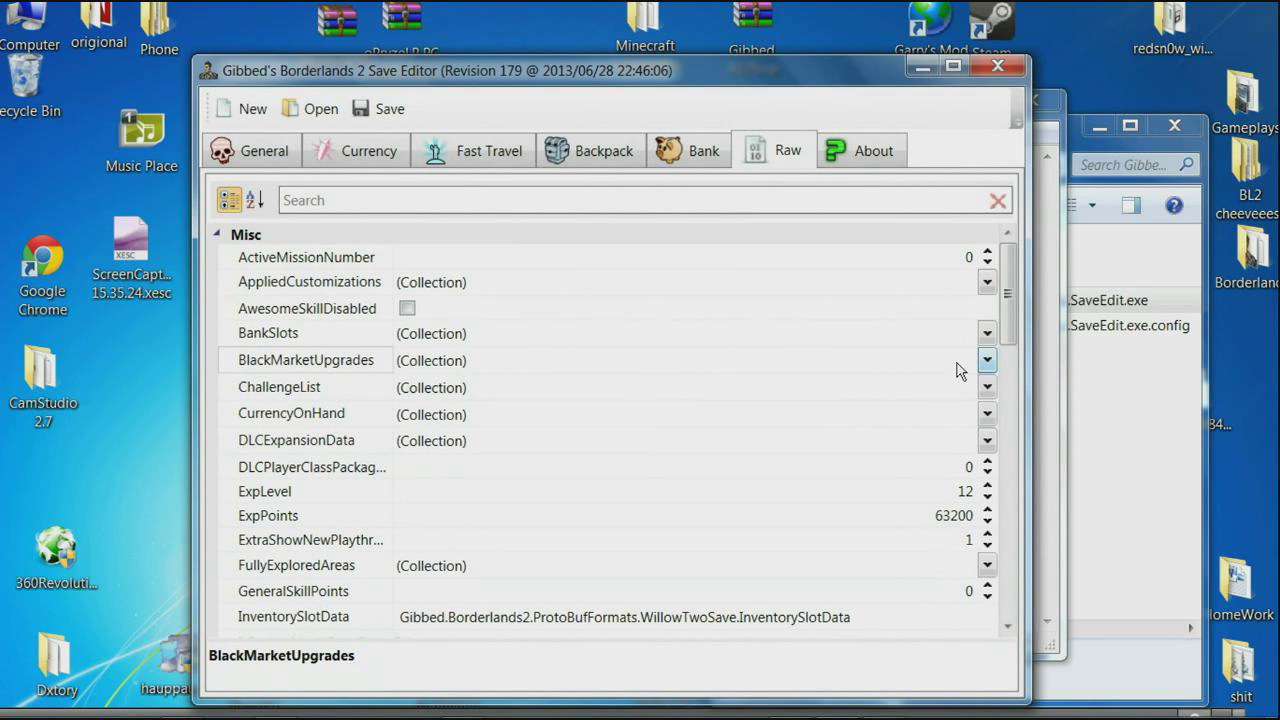
click(987, 361)
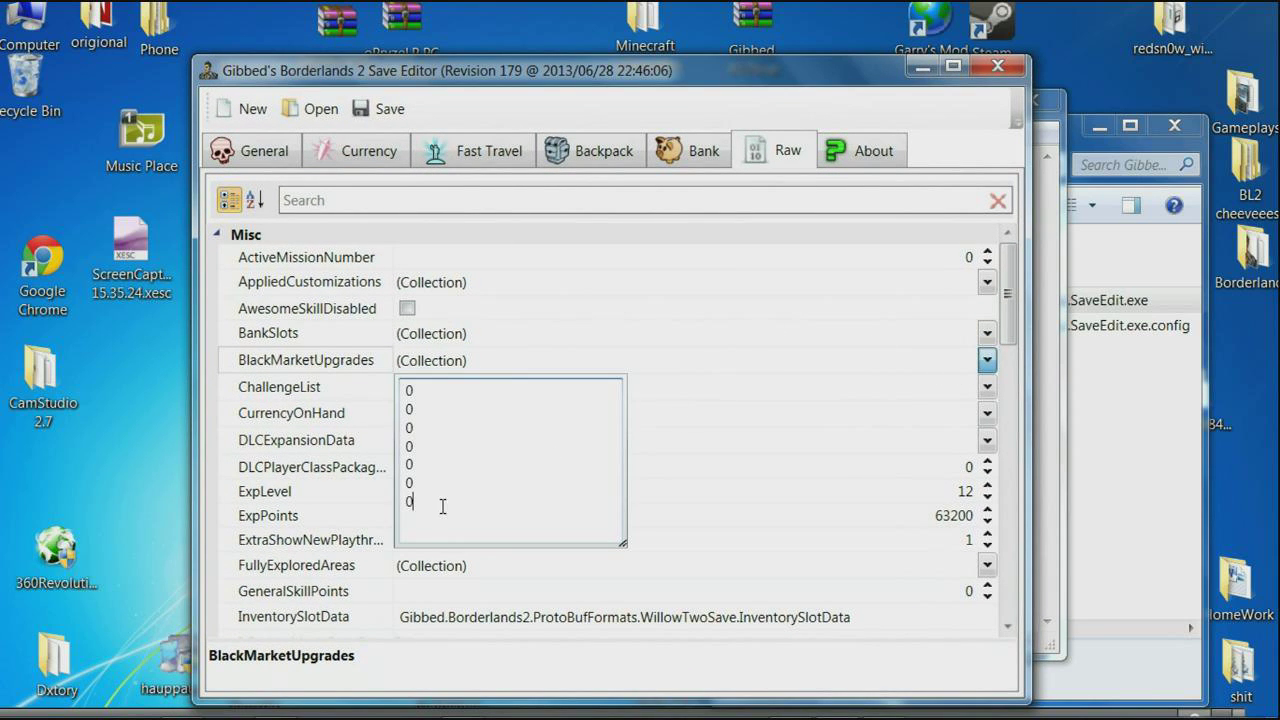
drag(444, 508, 330, 350)
key(ctrl+v)
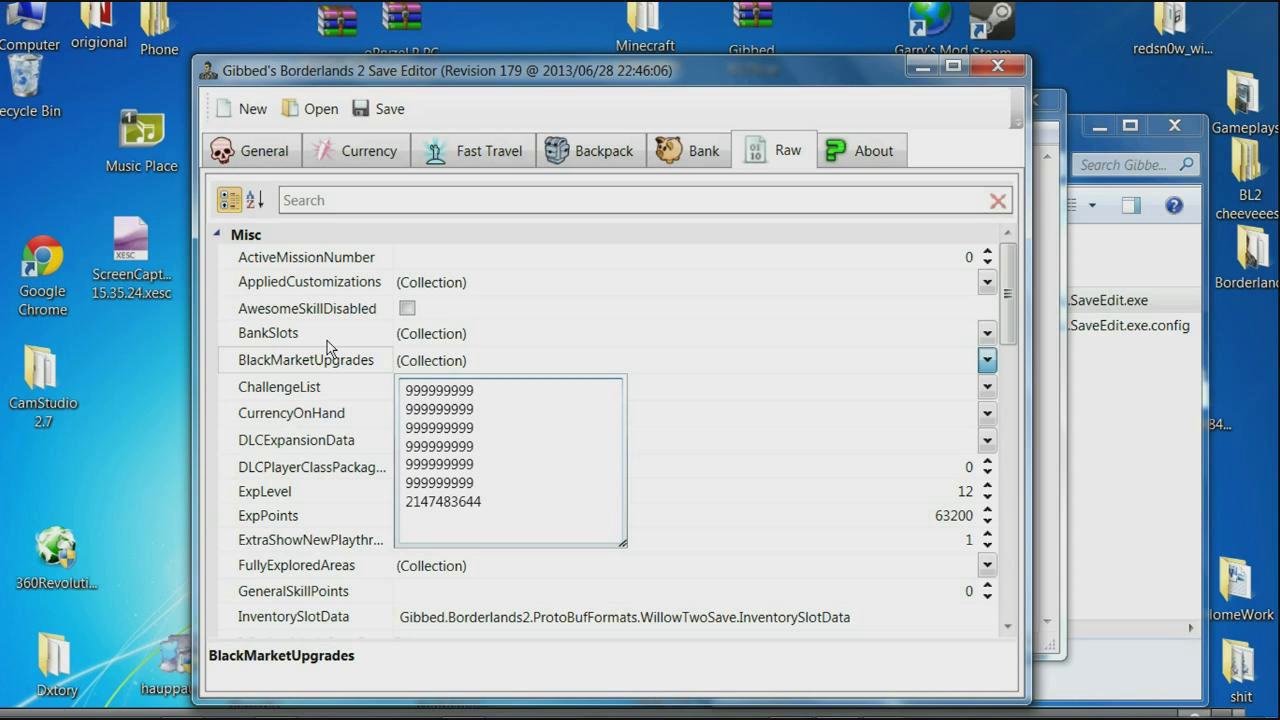
click(986, 360)
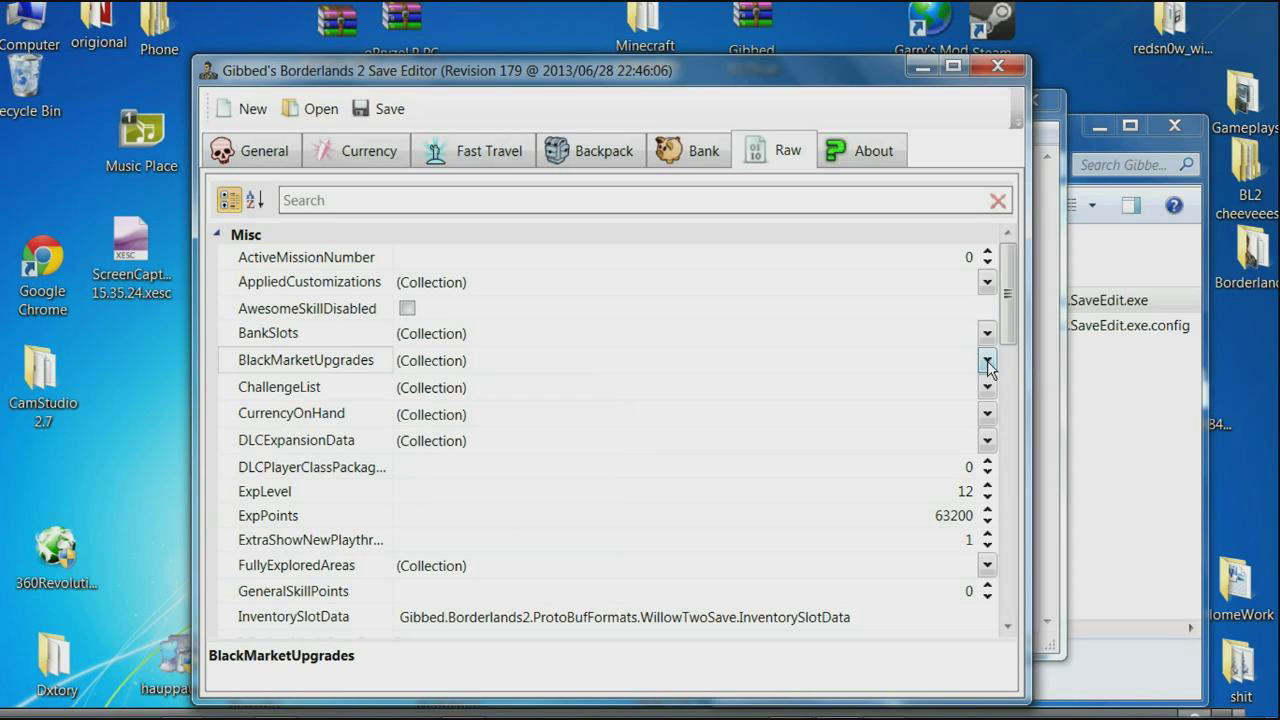
click(986, 362)
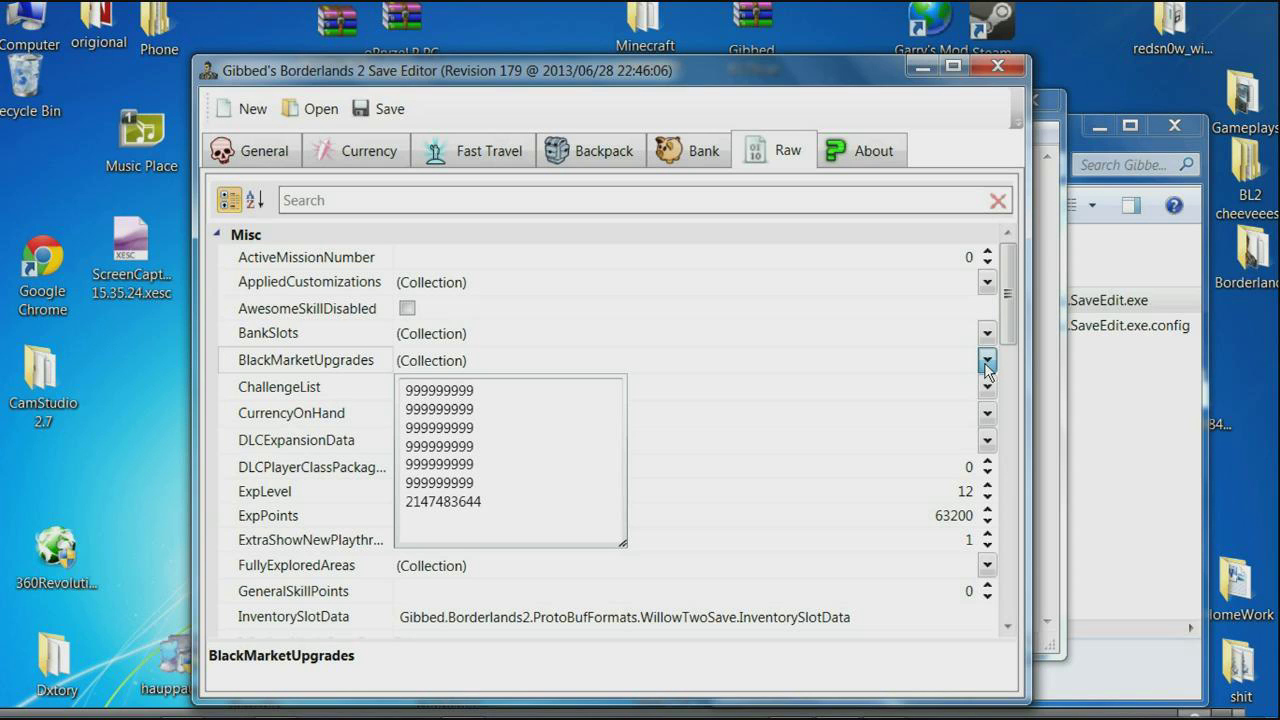
click(987, 366)
Open the ResourceData collection of the raw save data for editing.
drag(1007, 328, 1007, 499)
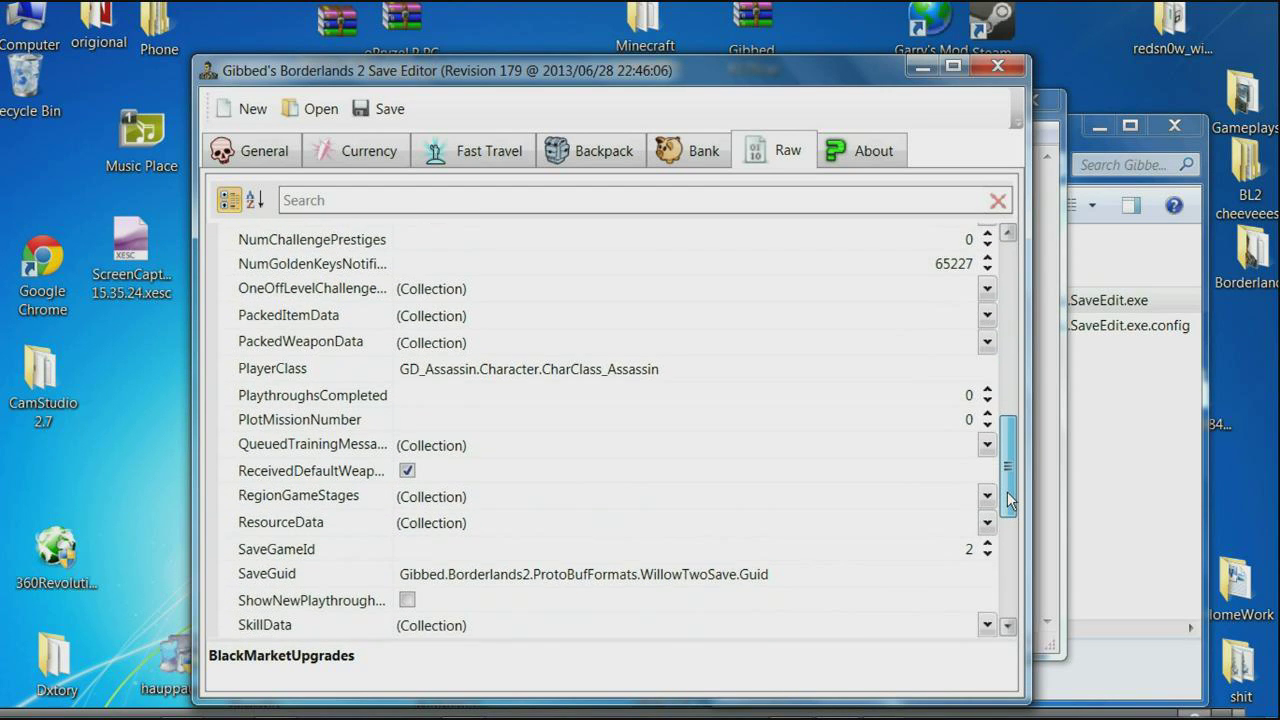
click(986, 524)
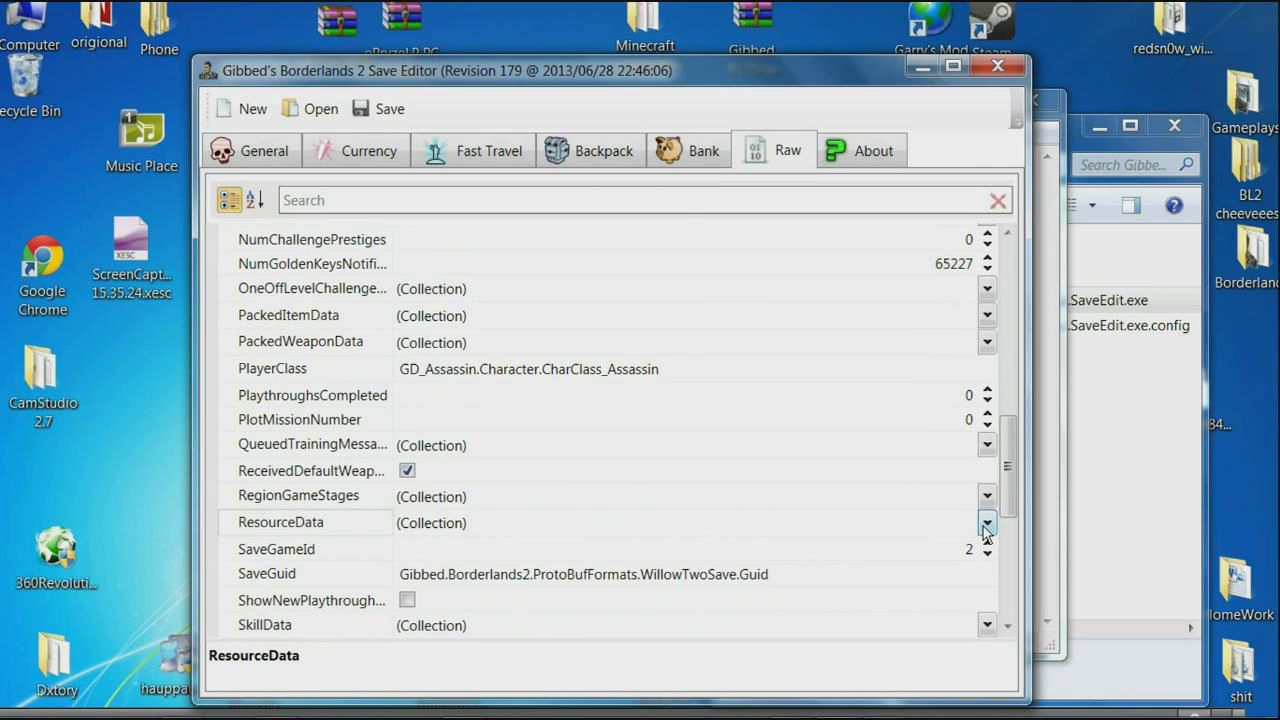
drag(445, 318, 512, 245)
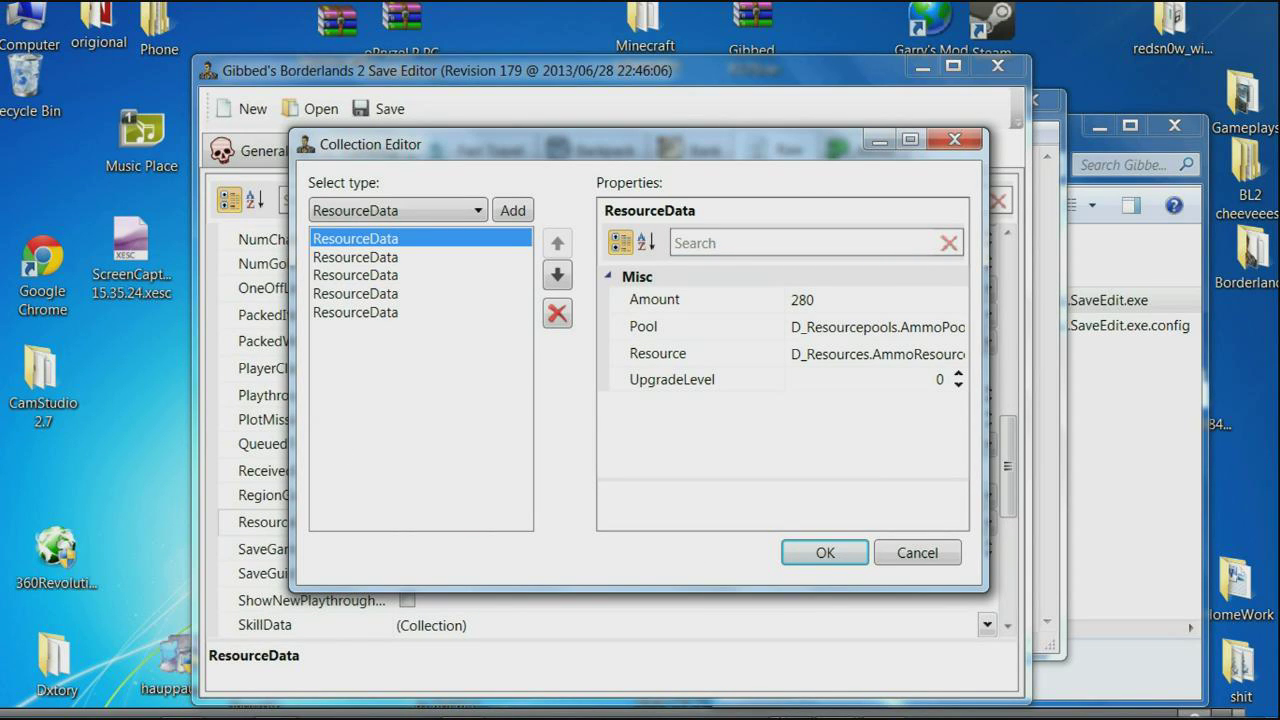
mouse_move(770, 714)
click(883, 708)
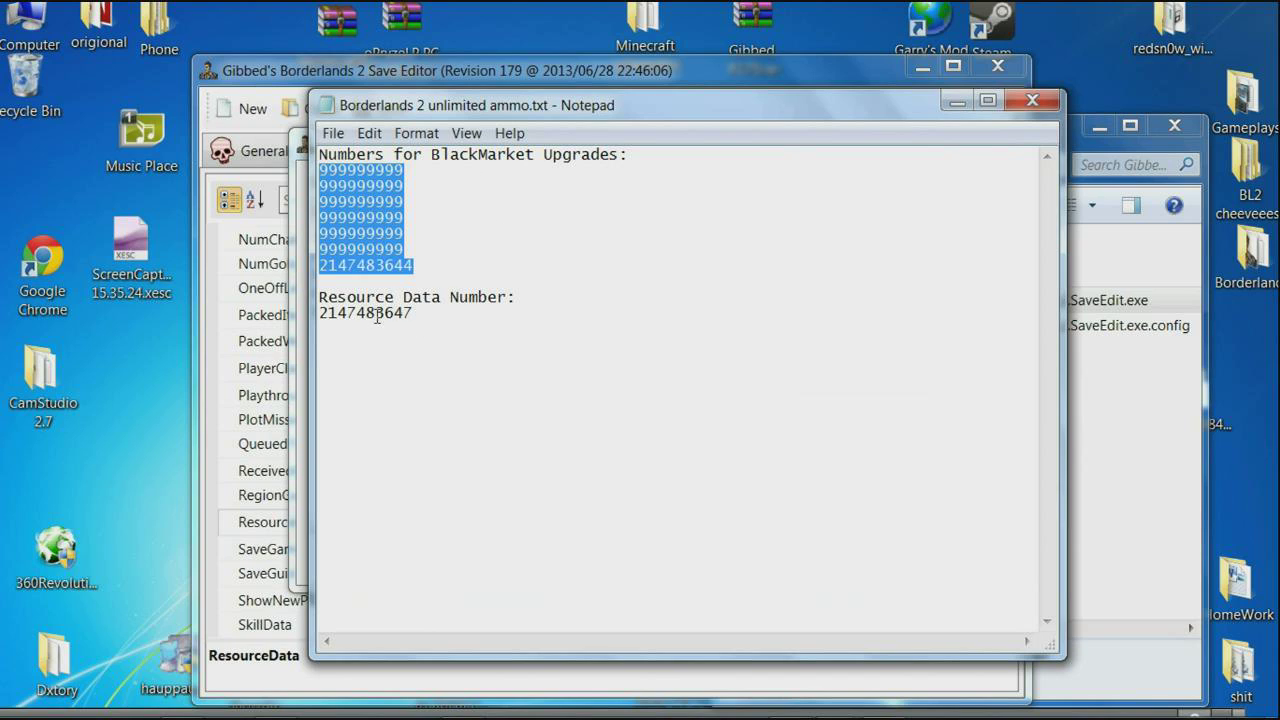
click(341, 305)
drag(320, 297, 500, 298)
click(414, 314)
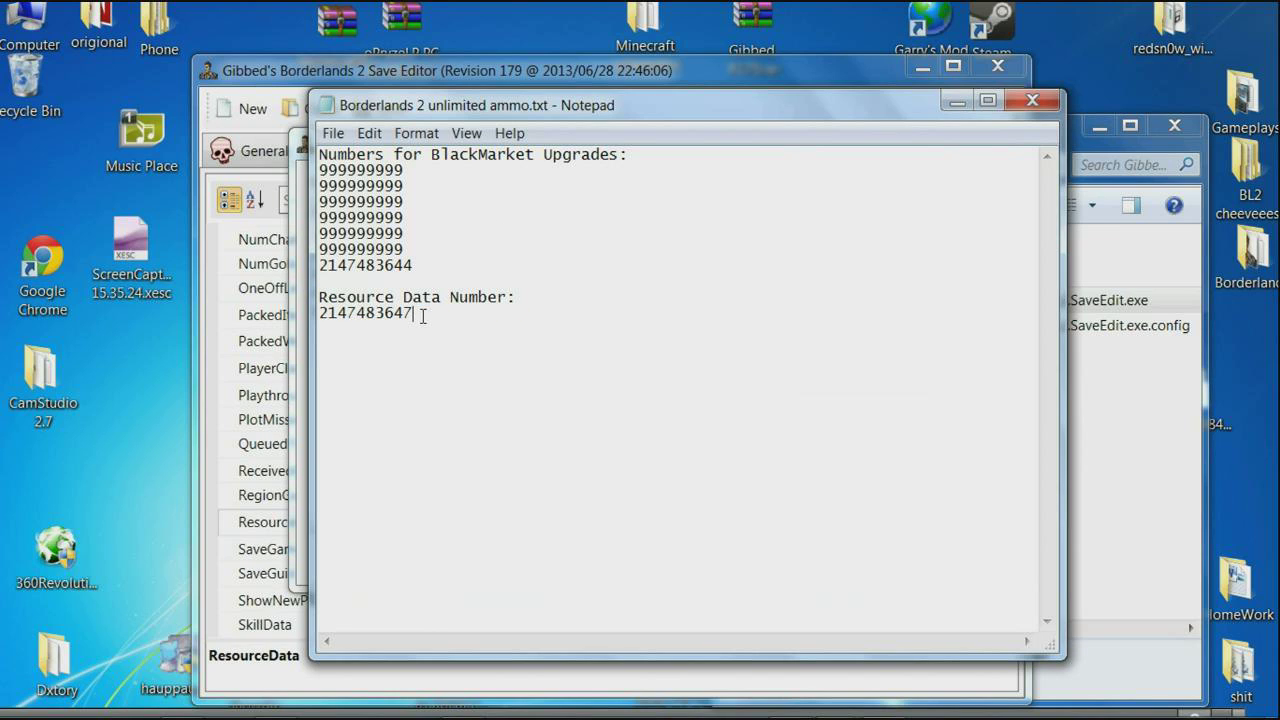
drag(356, 320, 314, 321)
key(ctrl+c)
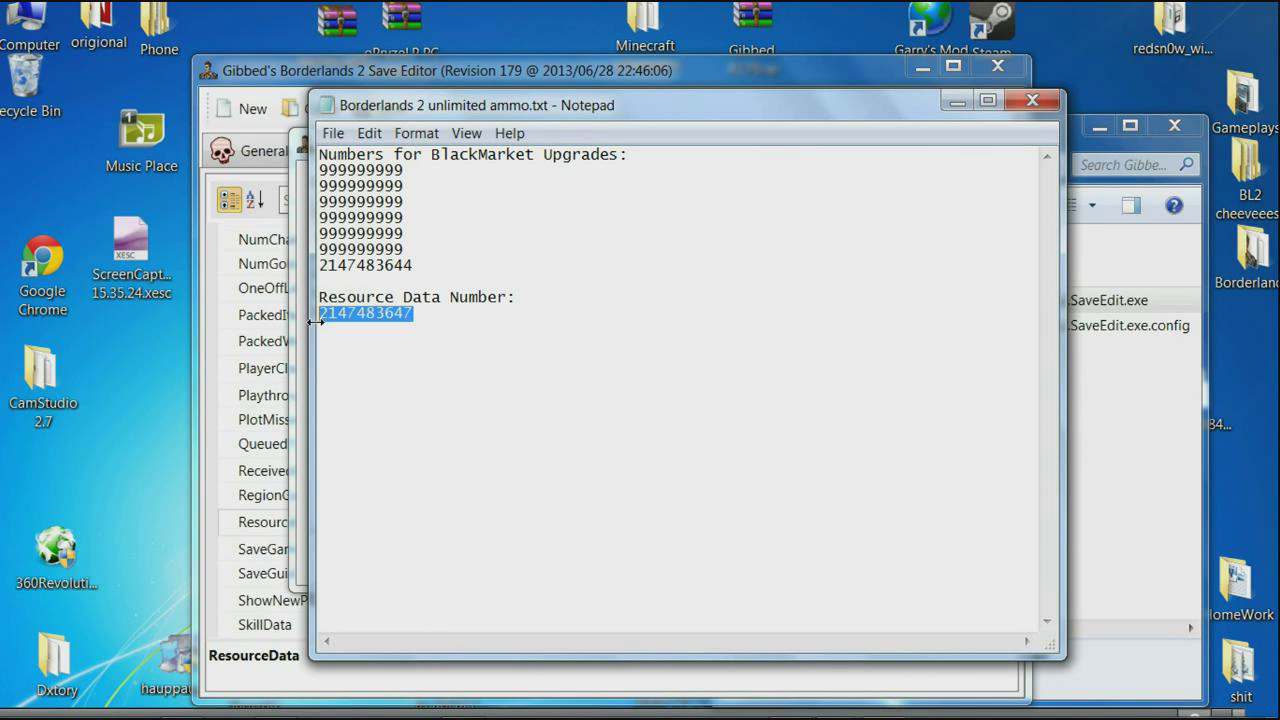
click(300, 312)
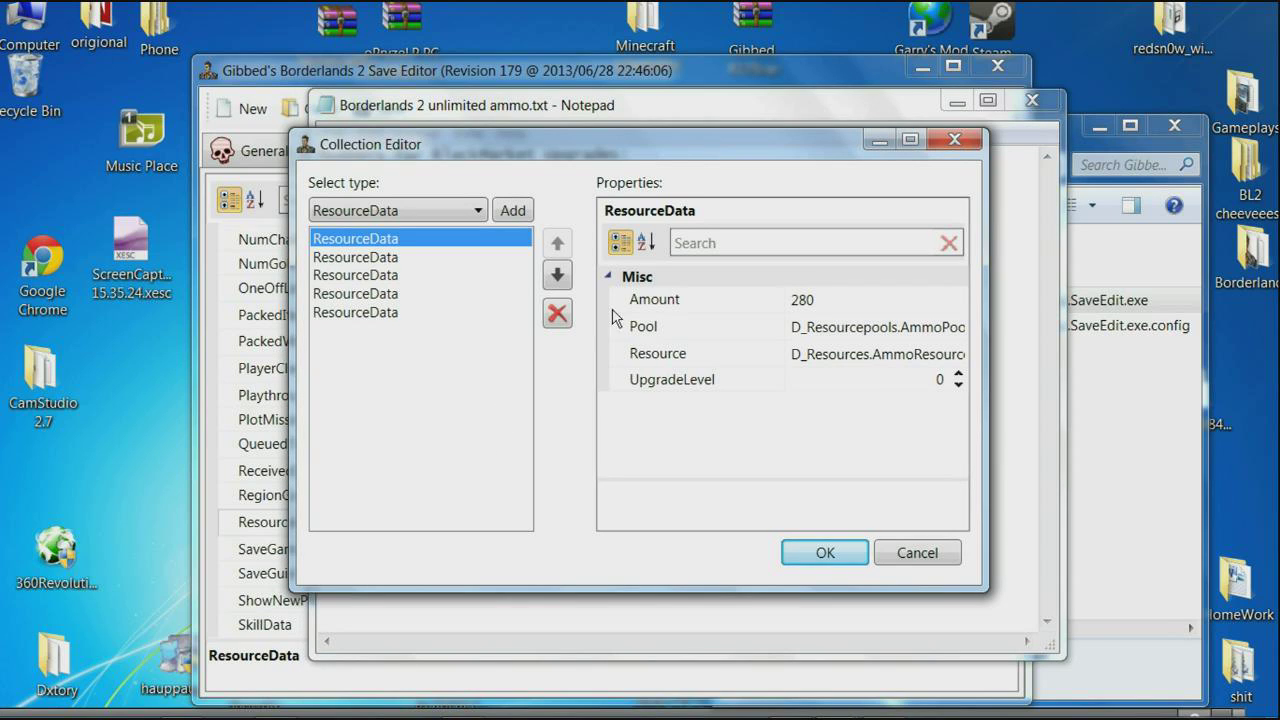
double_click(819, 300)
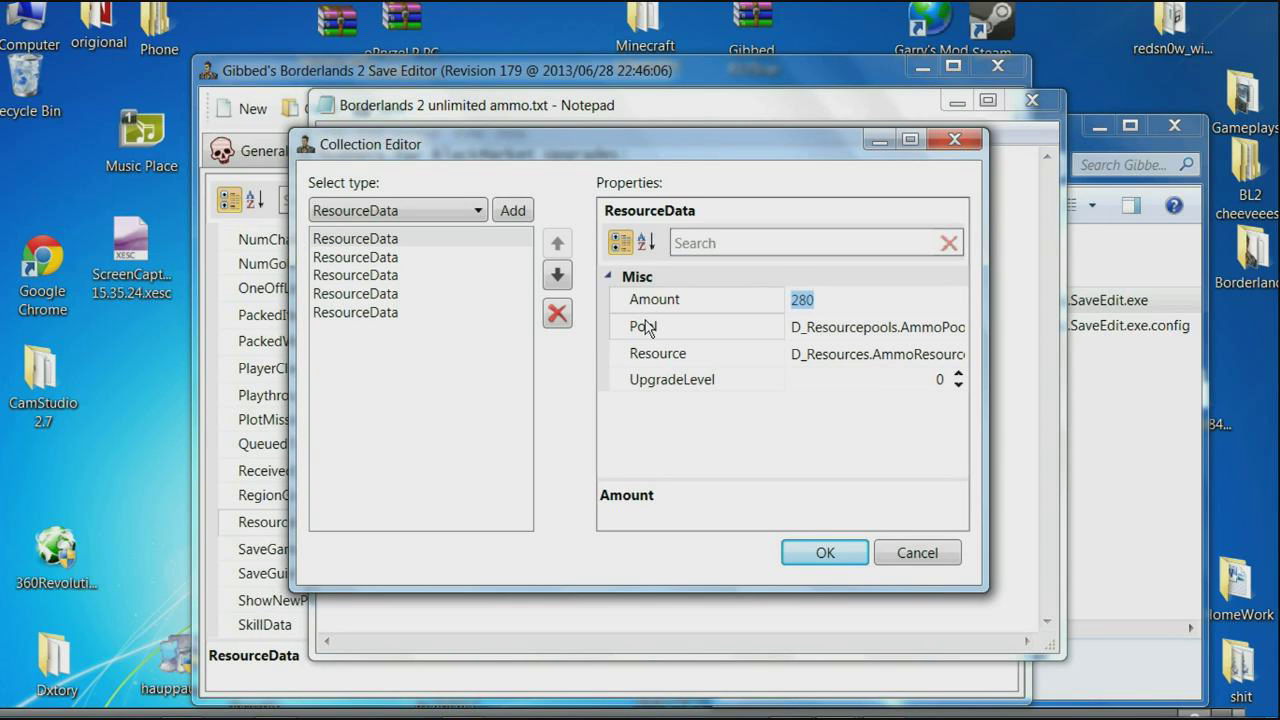
key(ctrl+v)
click(506, 240)
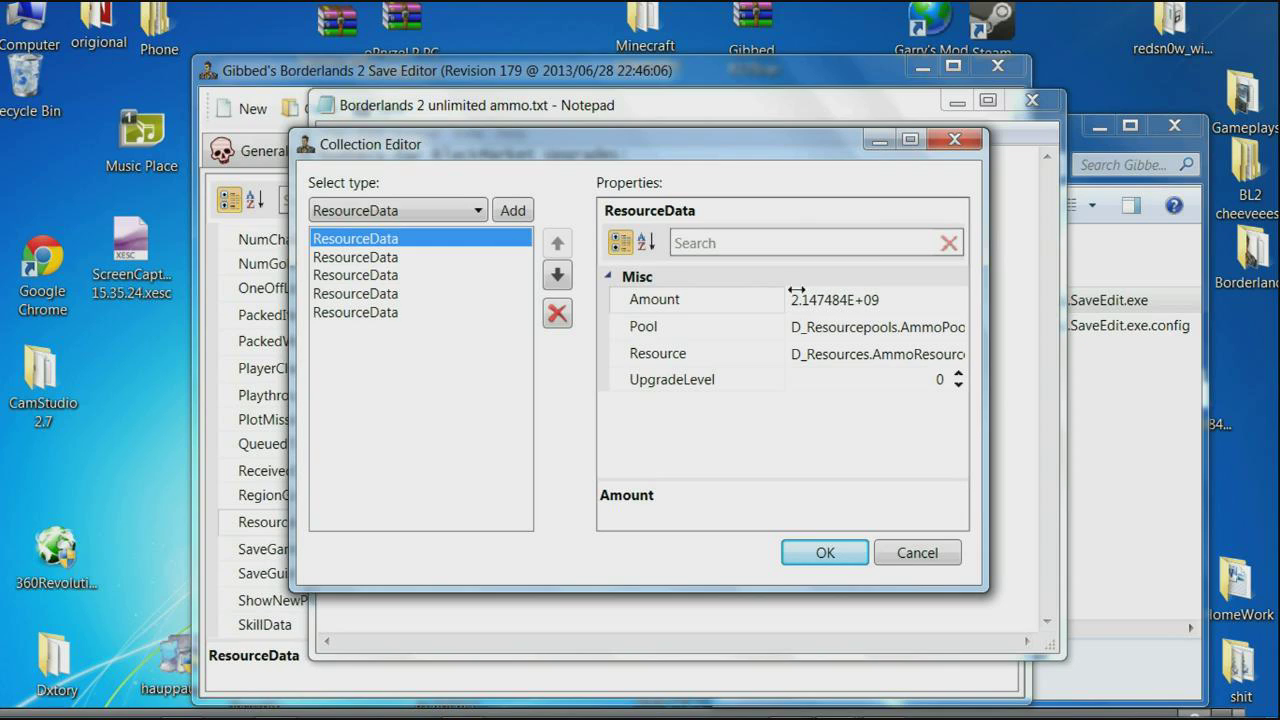
click(523, 257)
click(853, 299)
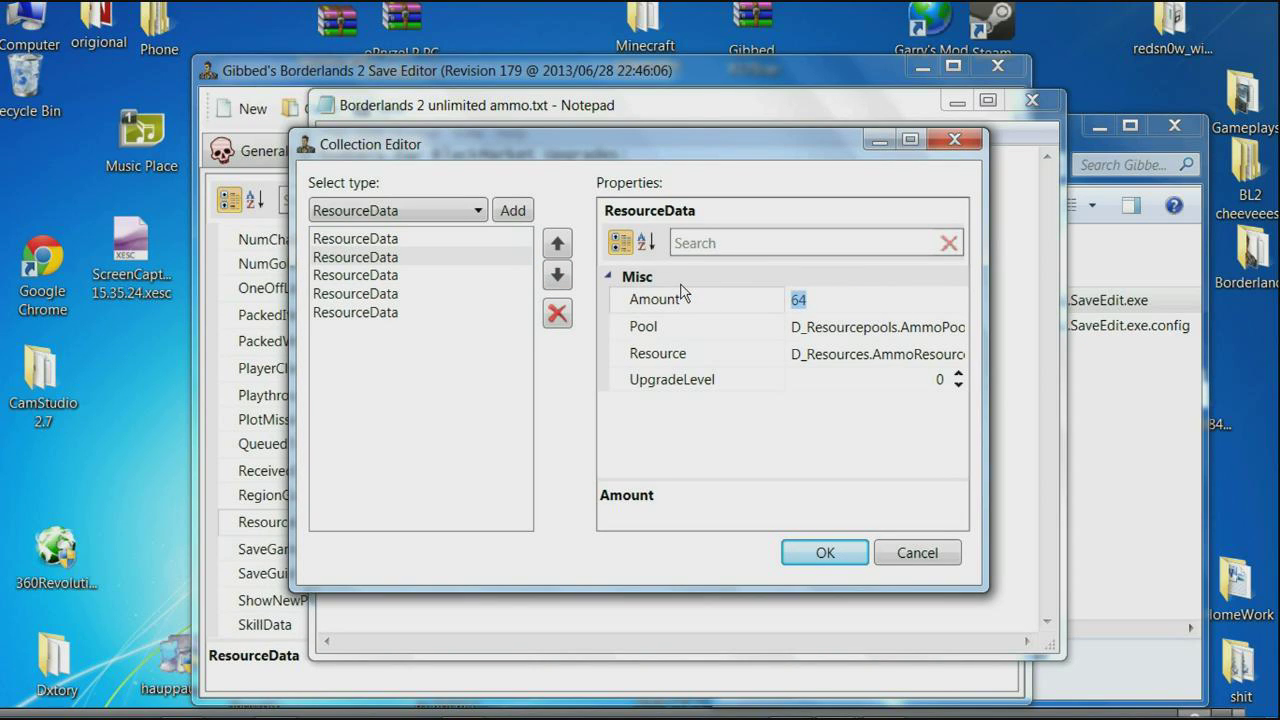
key(ctrl+v)
click(426, 275)
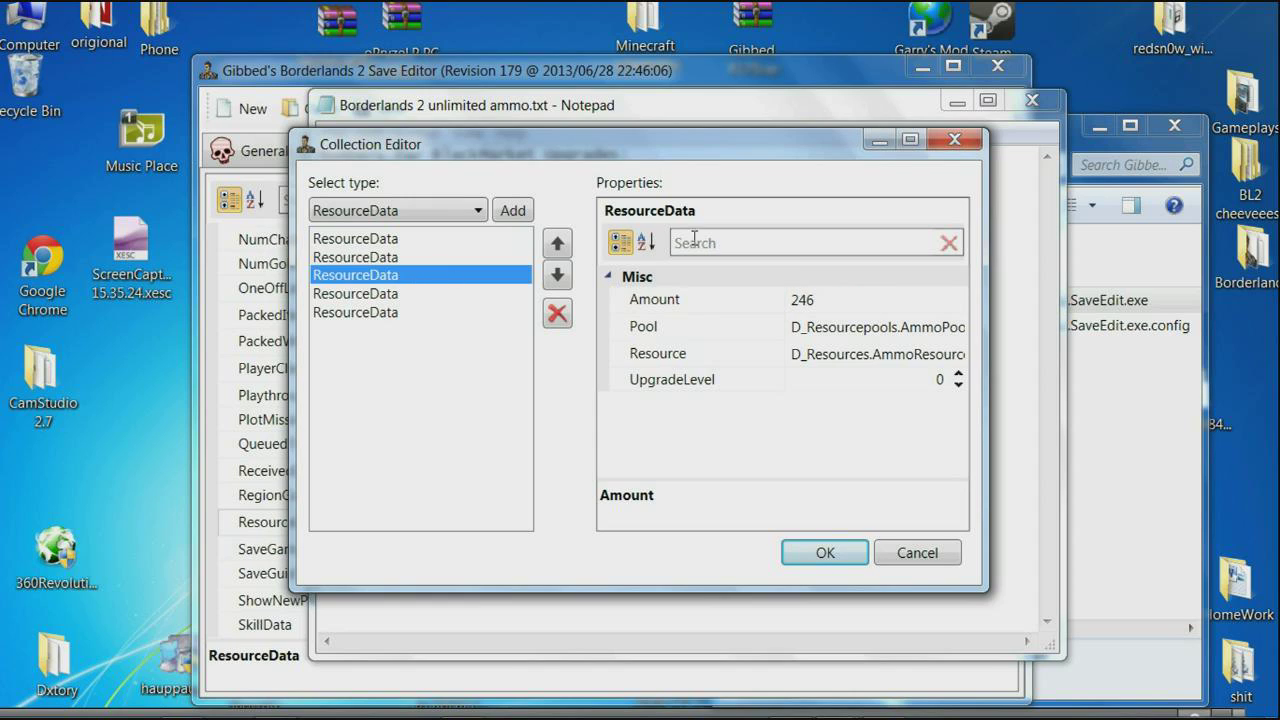
click(842, 302)
key(ctrl+v)
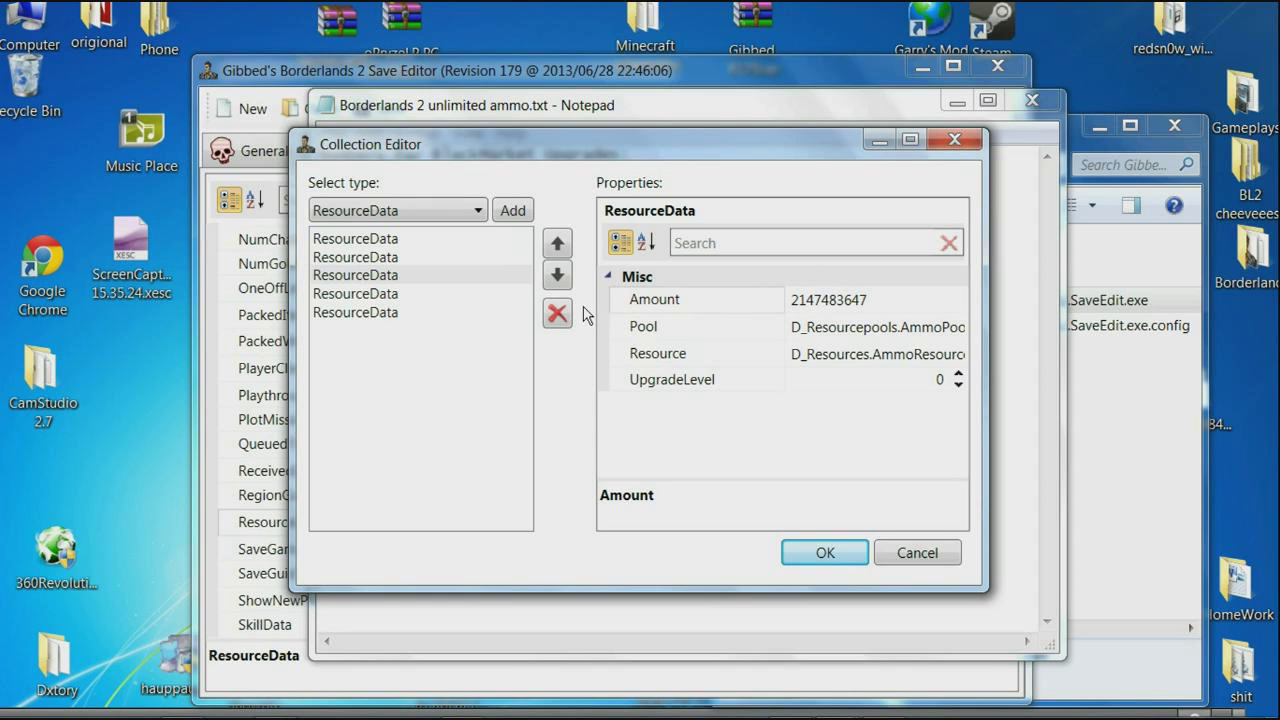
click(468, 295)
click(800, 305)
key(ctrl+v)
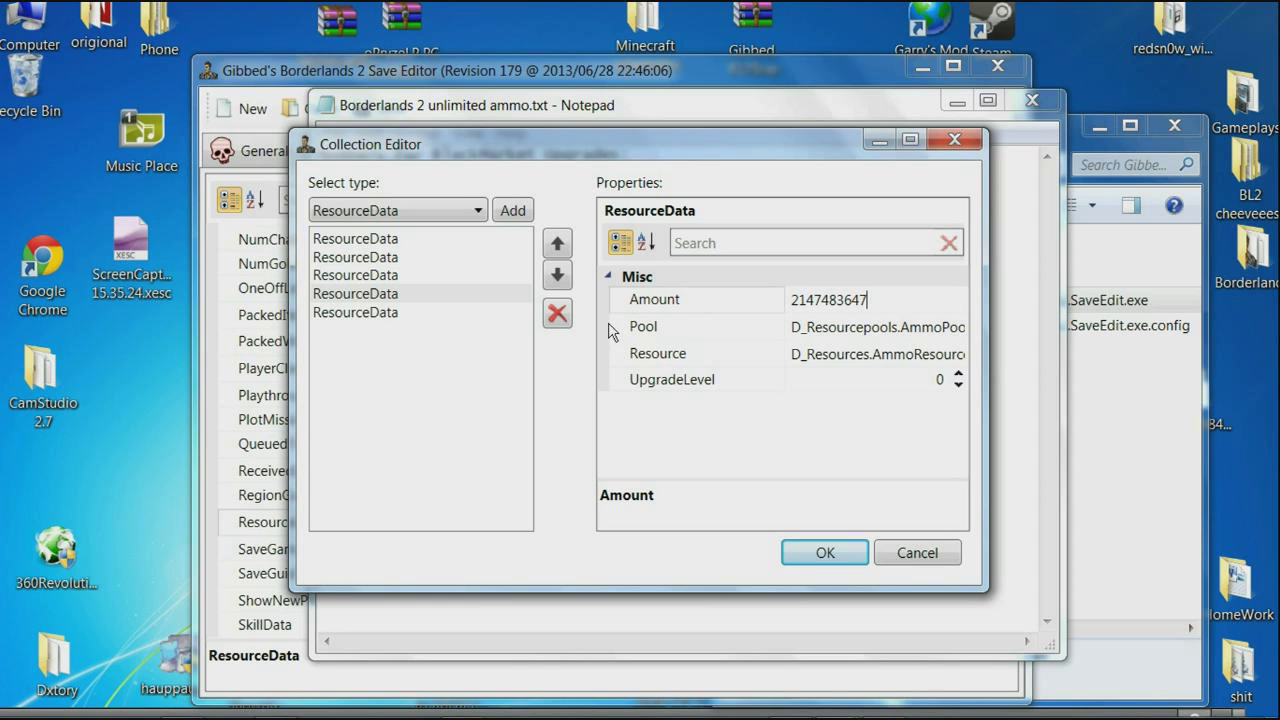
click(386, 318)
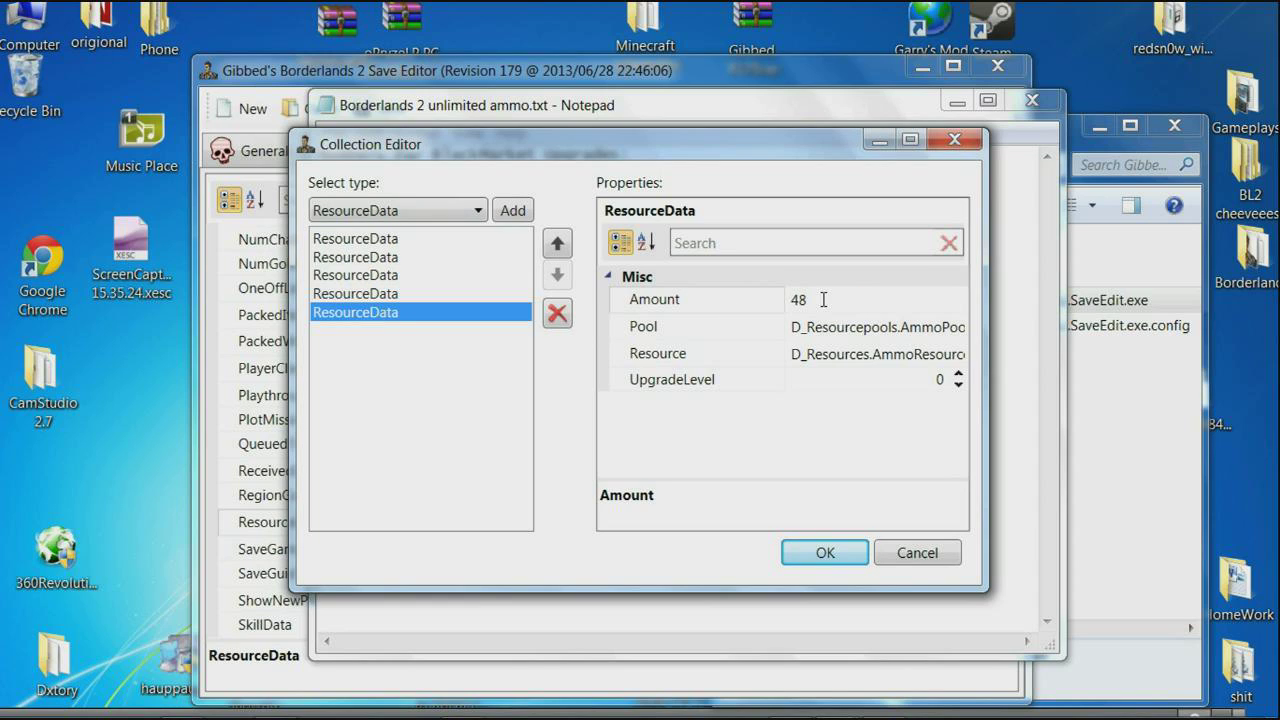
click(790, 298)
right_click(800, 299)
click(834, 292)
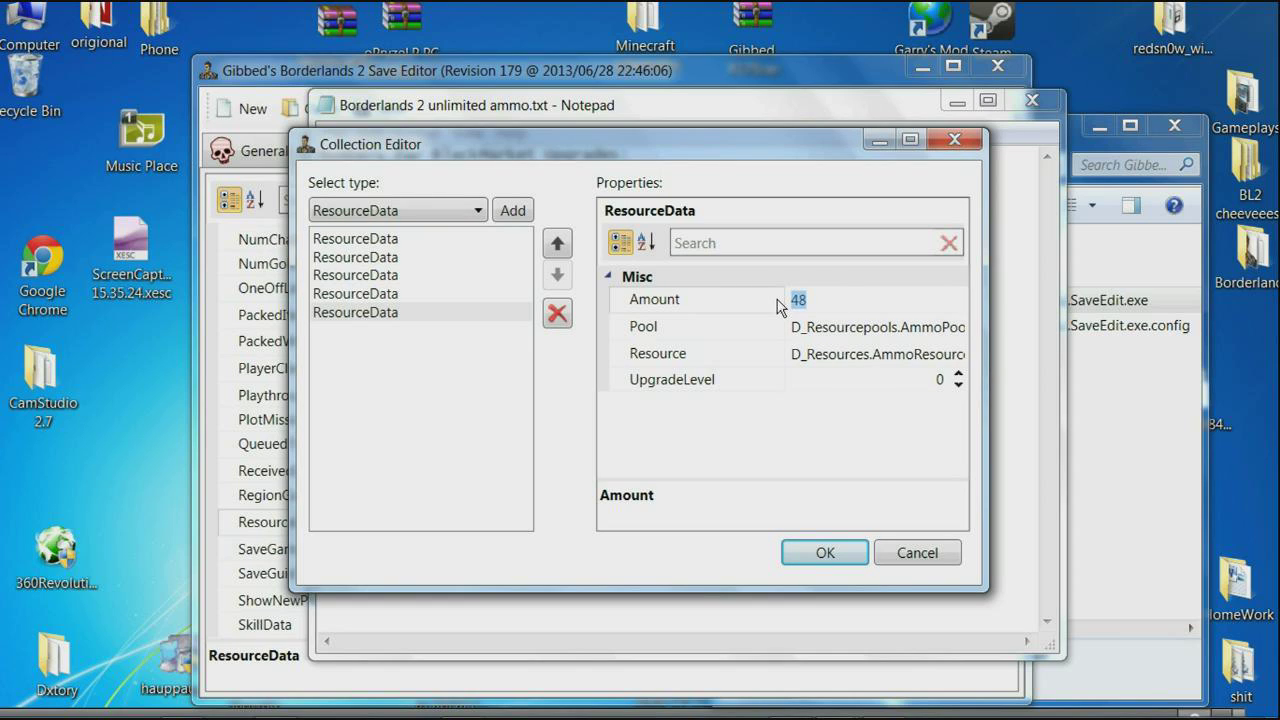
key(ctrl+v)
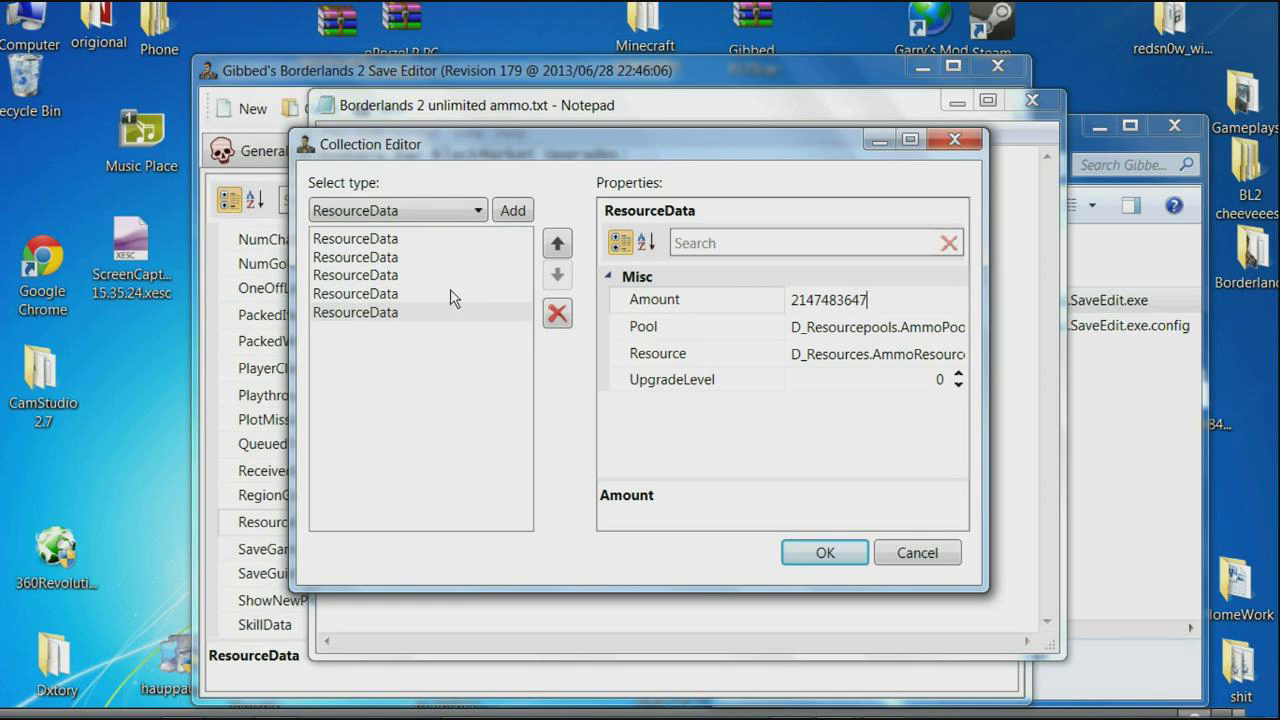
drag(418, 256, 430, 303)
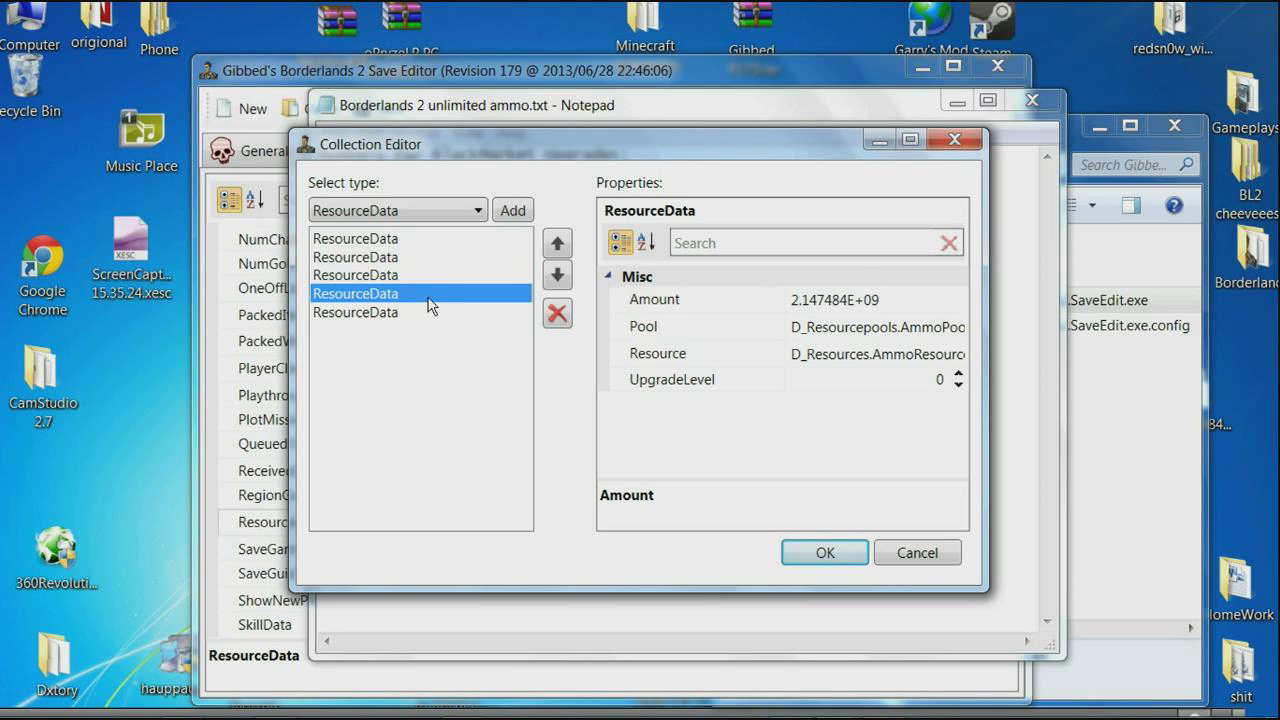
click(443, 314)
click(825, 553)
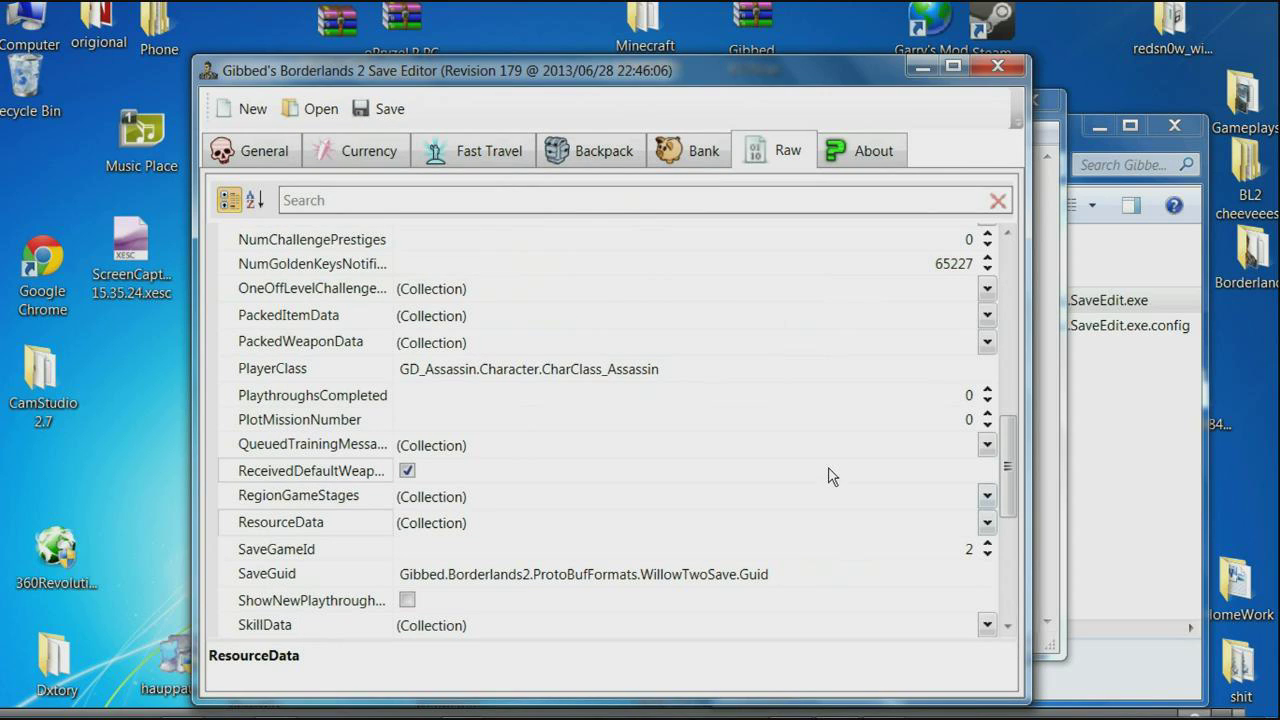
Save the edits over SaveGame.sav on the Desktop, and close the save editor and the text file.
click(390, 110)
drag(910, 235, 910, 458)
click(527, 478)
click(749, 608)
click(707, 451)
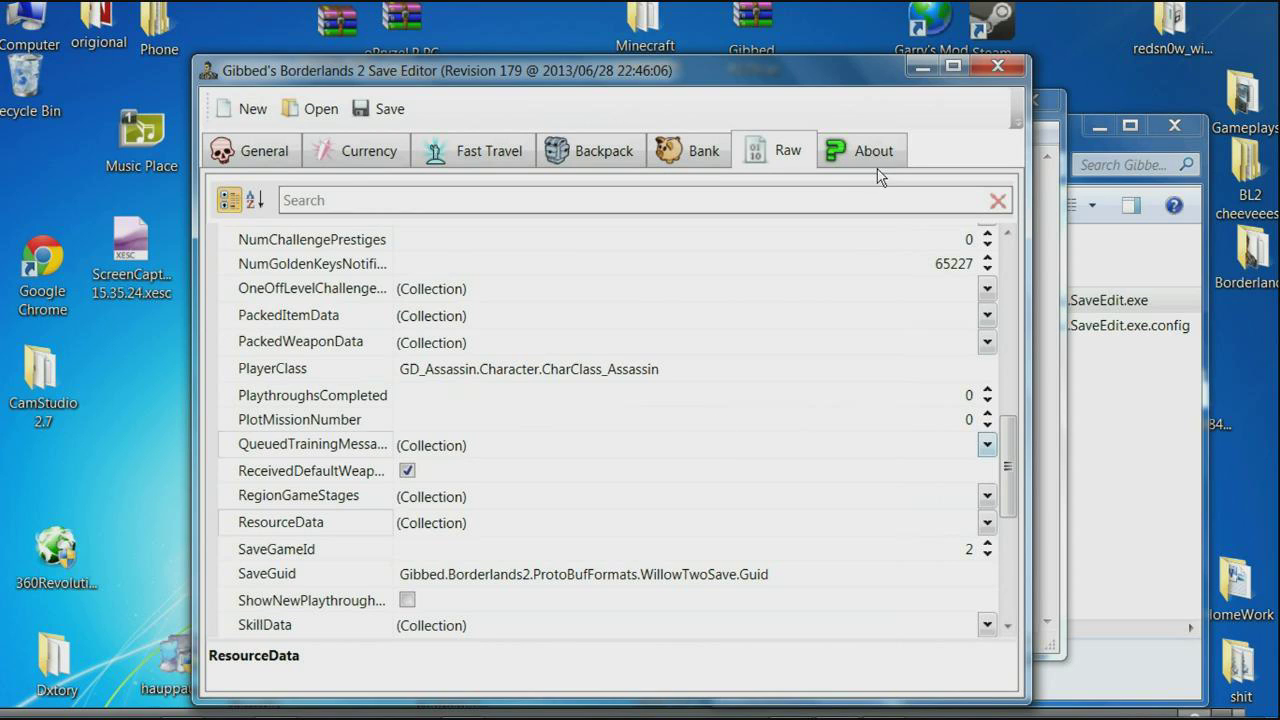
click(996, 67)
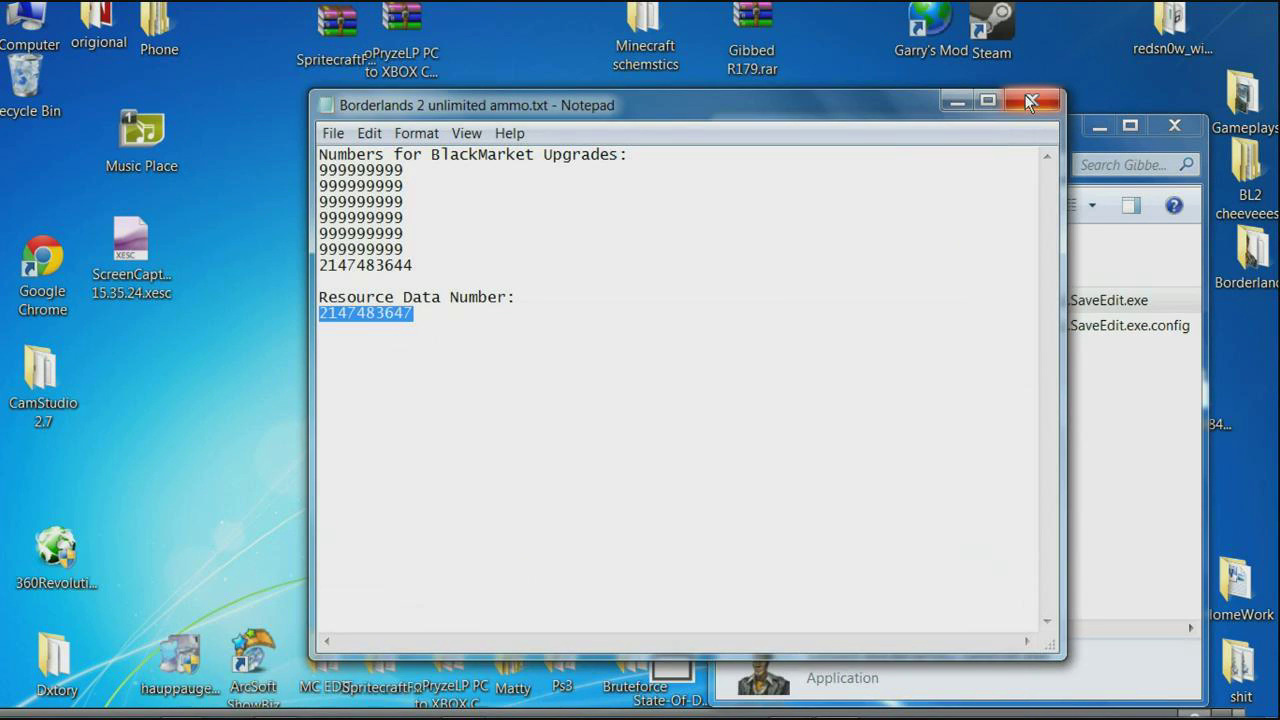
click(1032, 97)
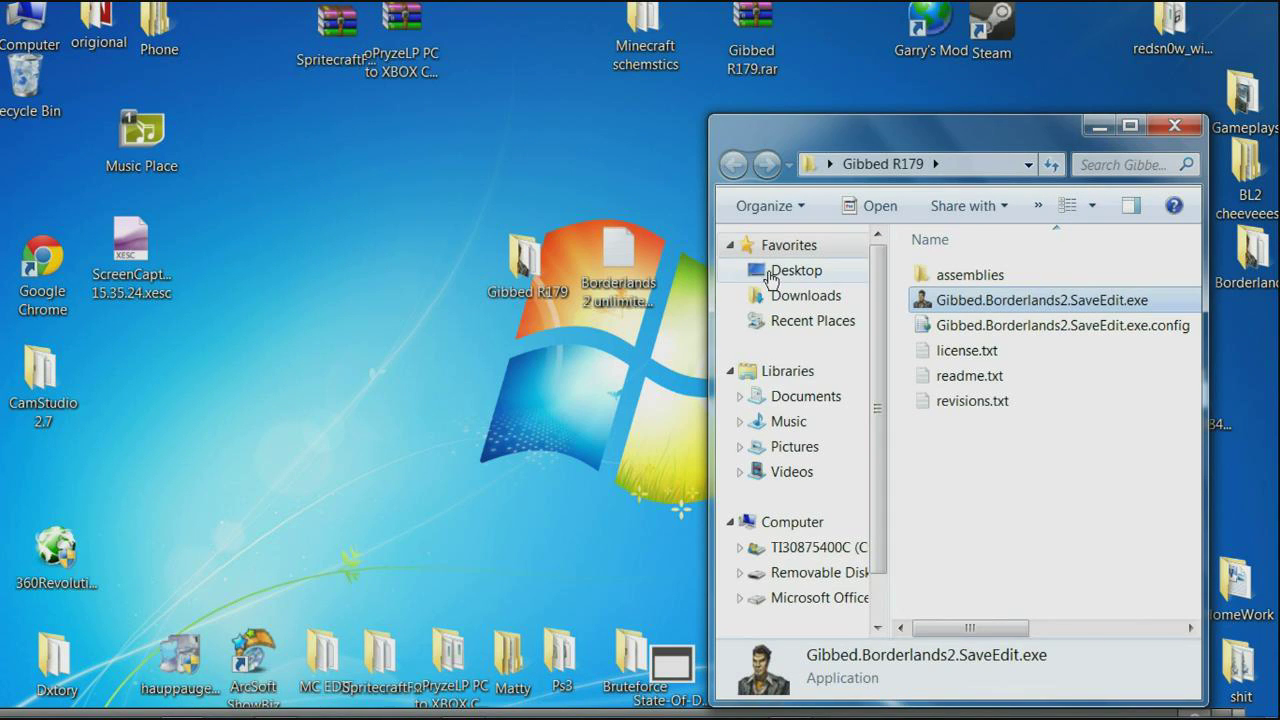
Reopen the unlimited ammo text file, look over its numbers and close it.
click(620, 258)
double_click(620, 258)
drag(418, 315, 438, 179)
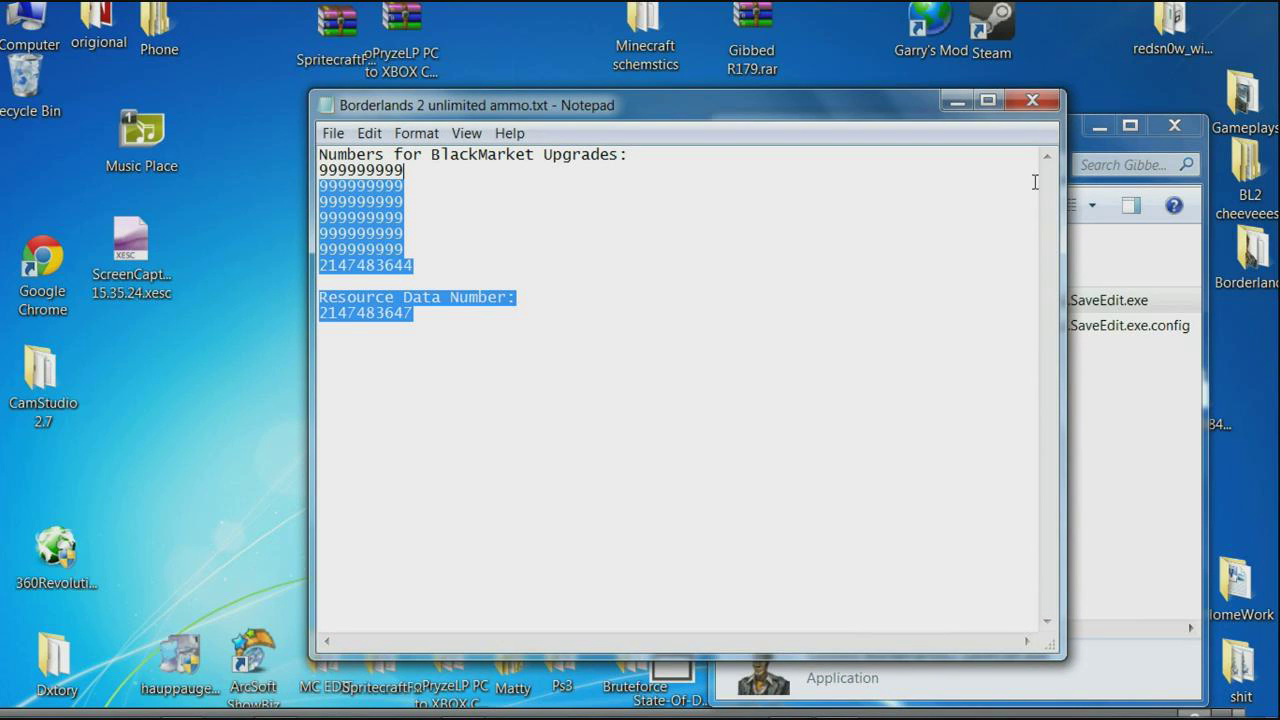
click(1030, 97)
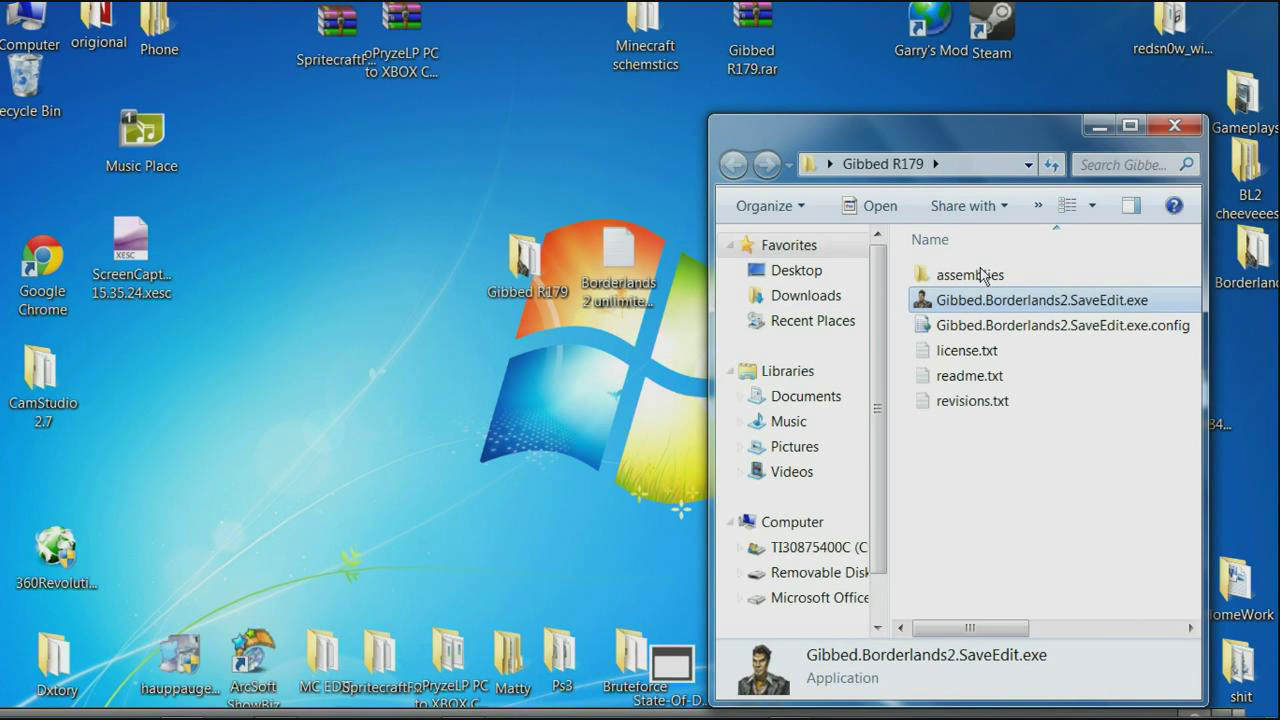
Close the Gibbed R179 folder and switch back to Horizon with the Borderlands 2 save's contents.
click(1174, 125)
mouse_move(455, 712)
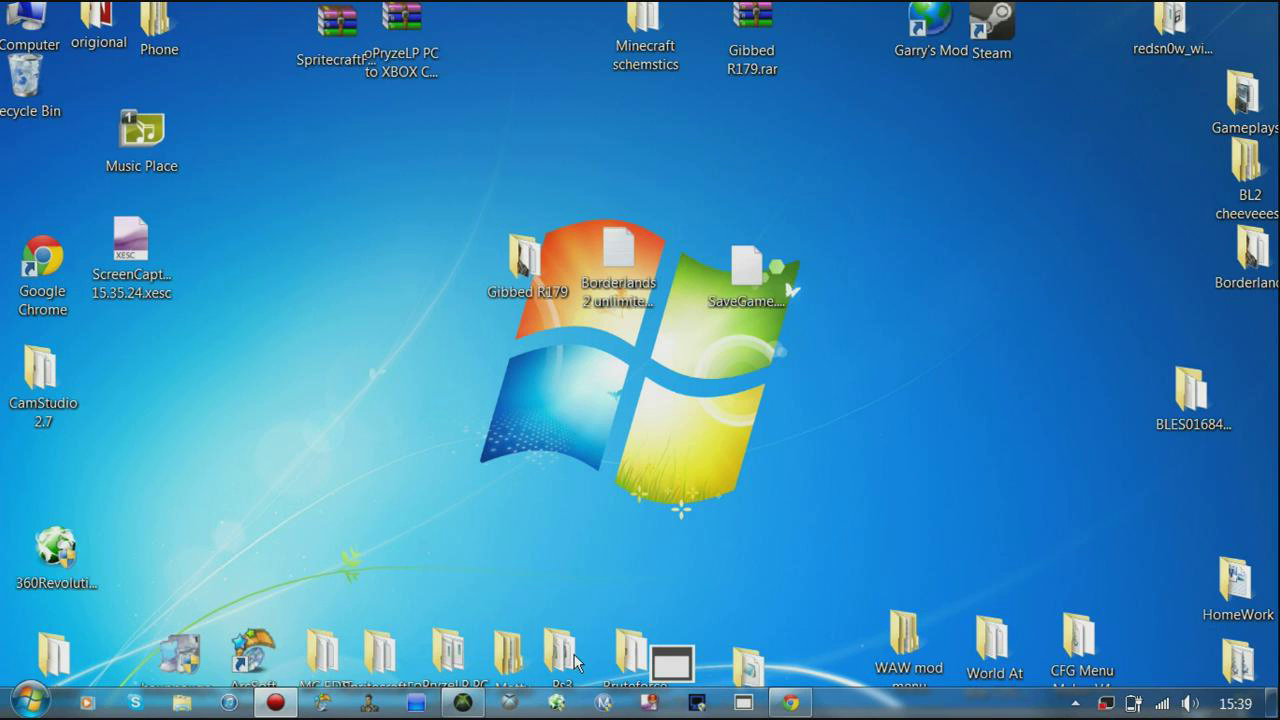
click(460, 703)
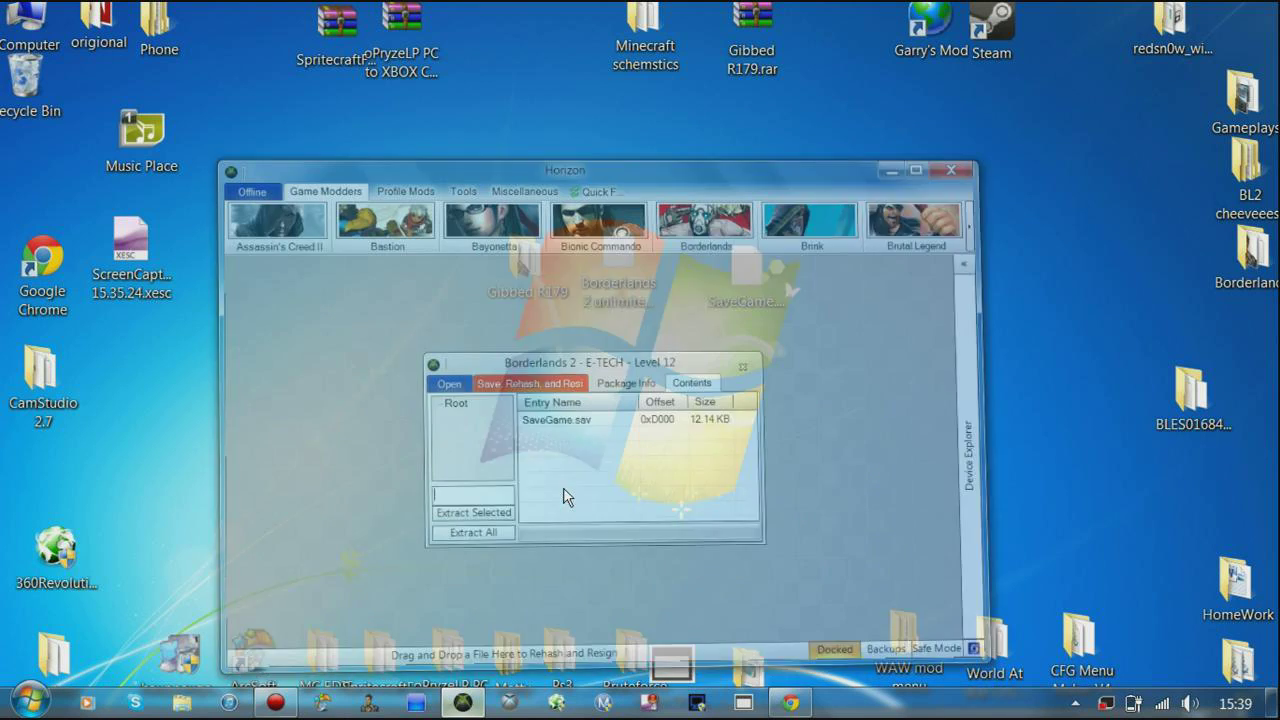
Replace SaveGame.sav in the Borderlands 2 package with the edited SaveGame.sav from the Desktop.
click(605, 370)
right_click(605, 370)
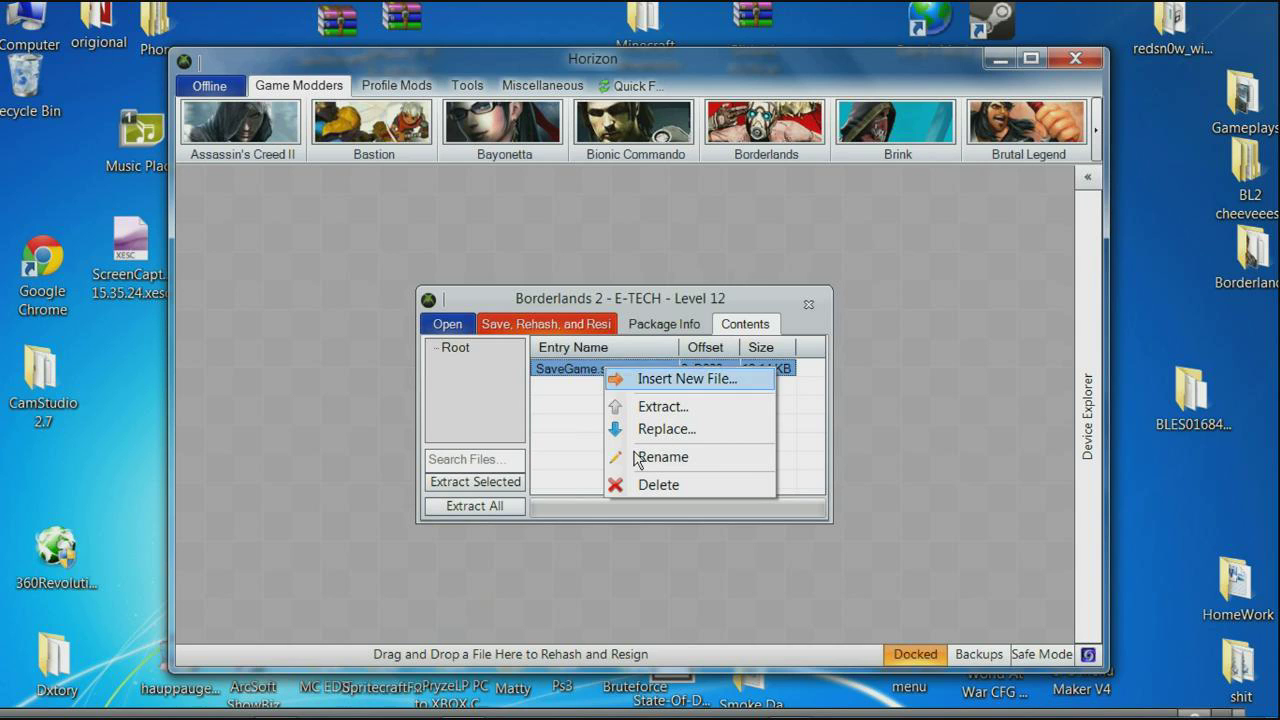
click(645, 429)
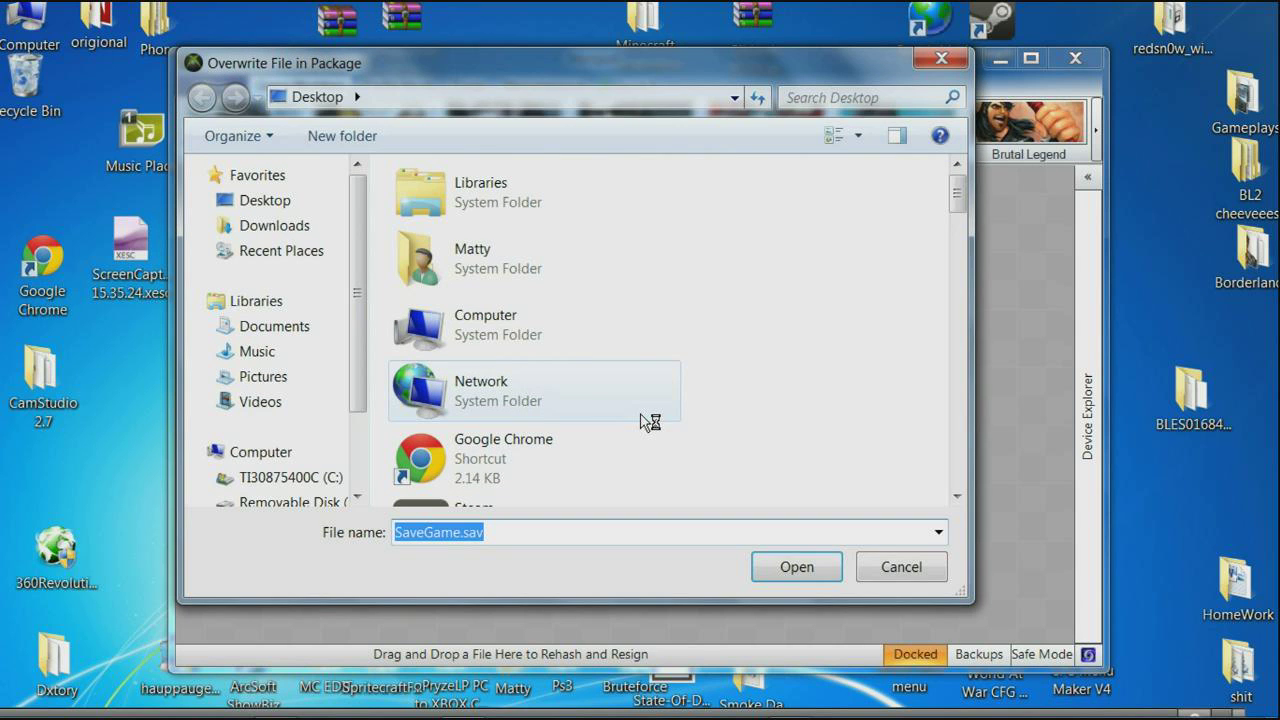
drag(957, 185, 957, 486)
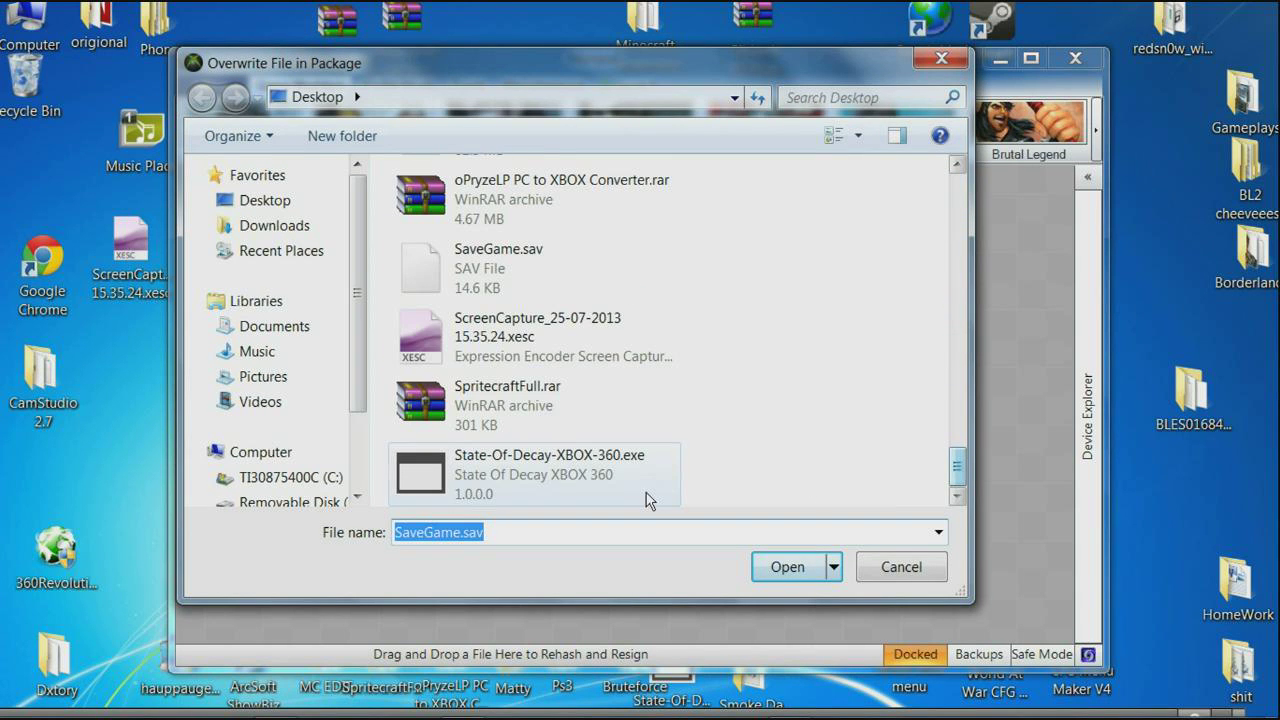
click(570, 290)
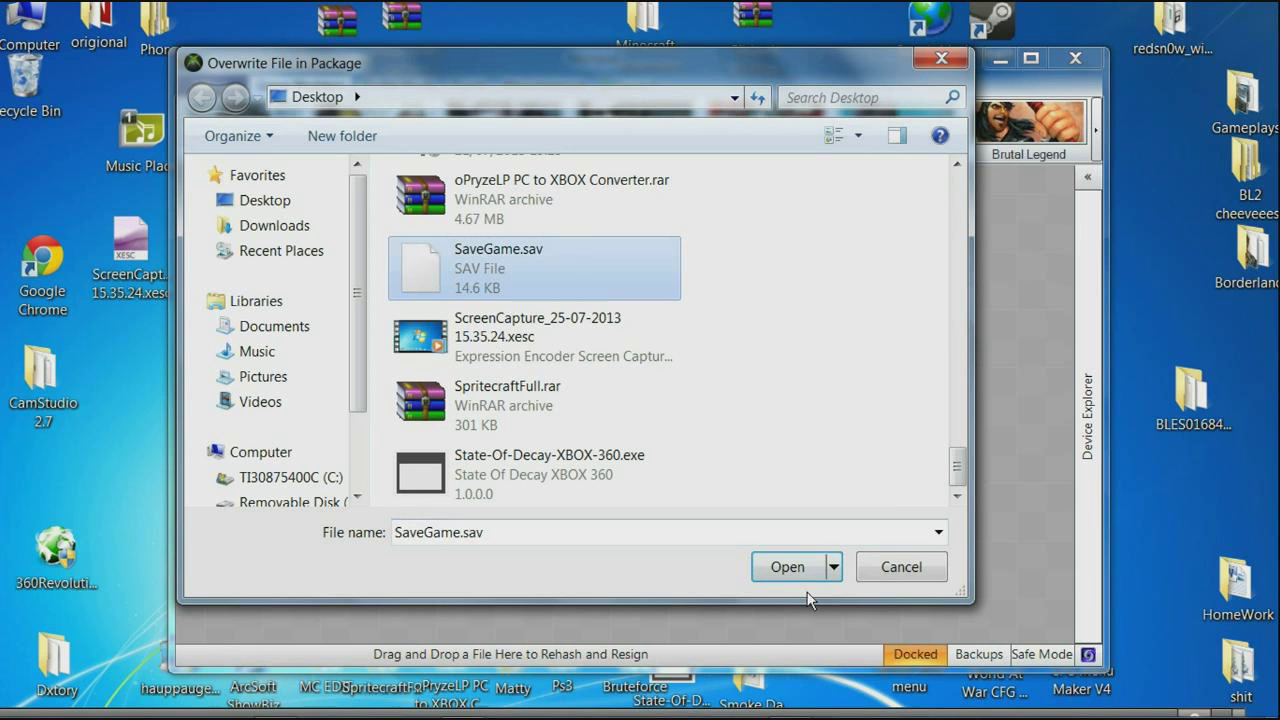
click(770, 568)
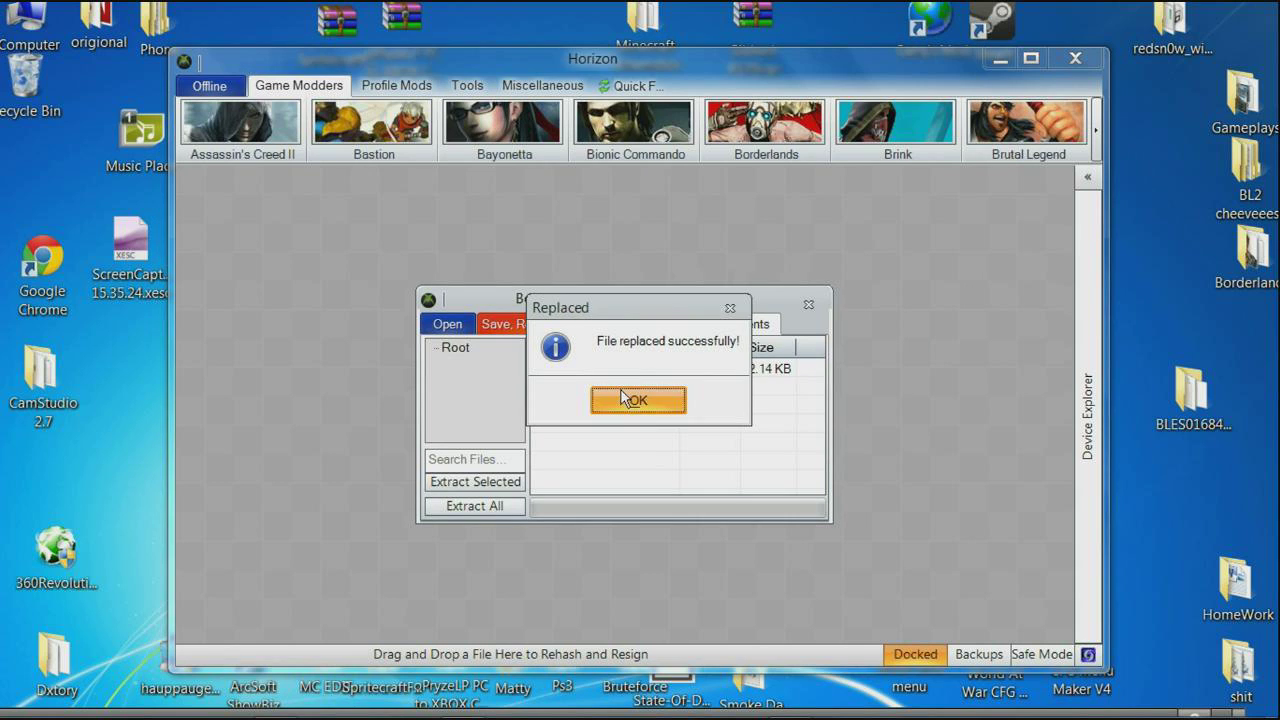
click(622, 398)
Save, rehash and resign the Borderlands 2 package twice, and close Horizon.
click(530, 324)
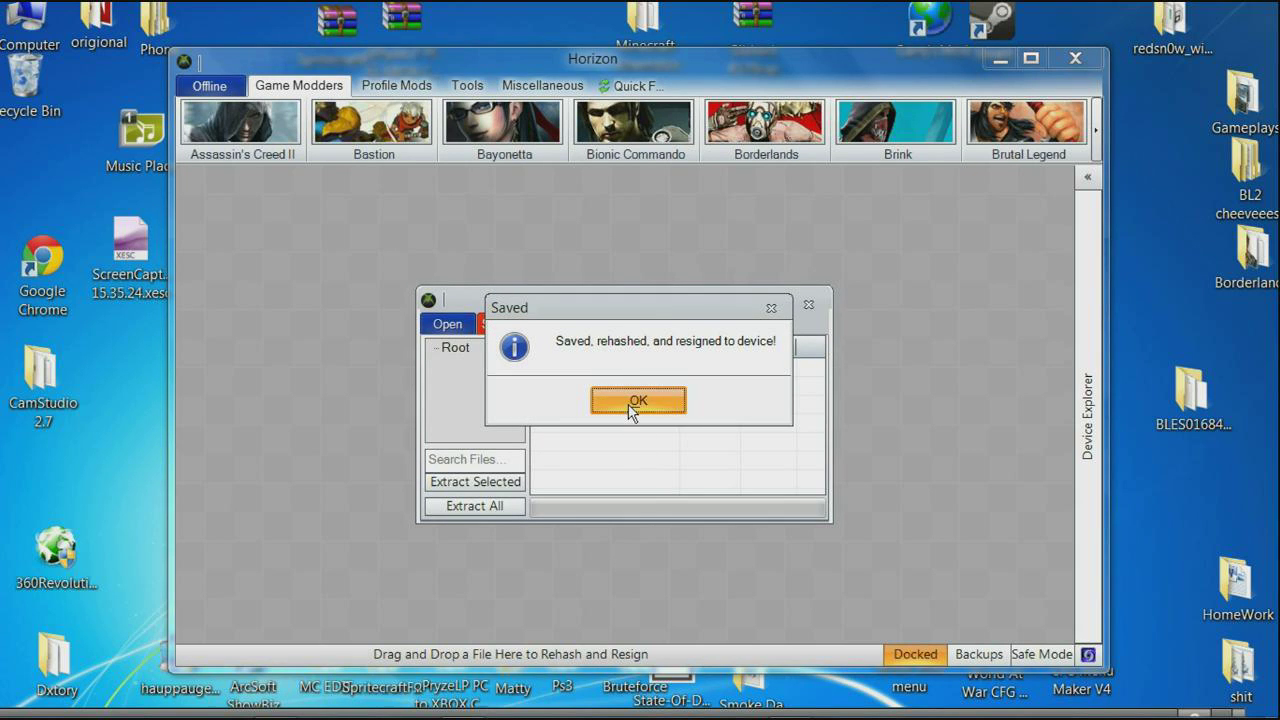
click(632, 410)
click(571, 323)
click(612, 399)
click(1057, 62)
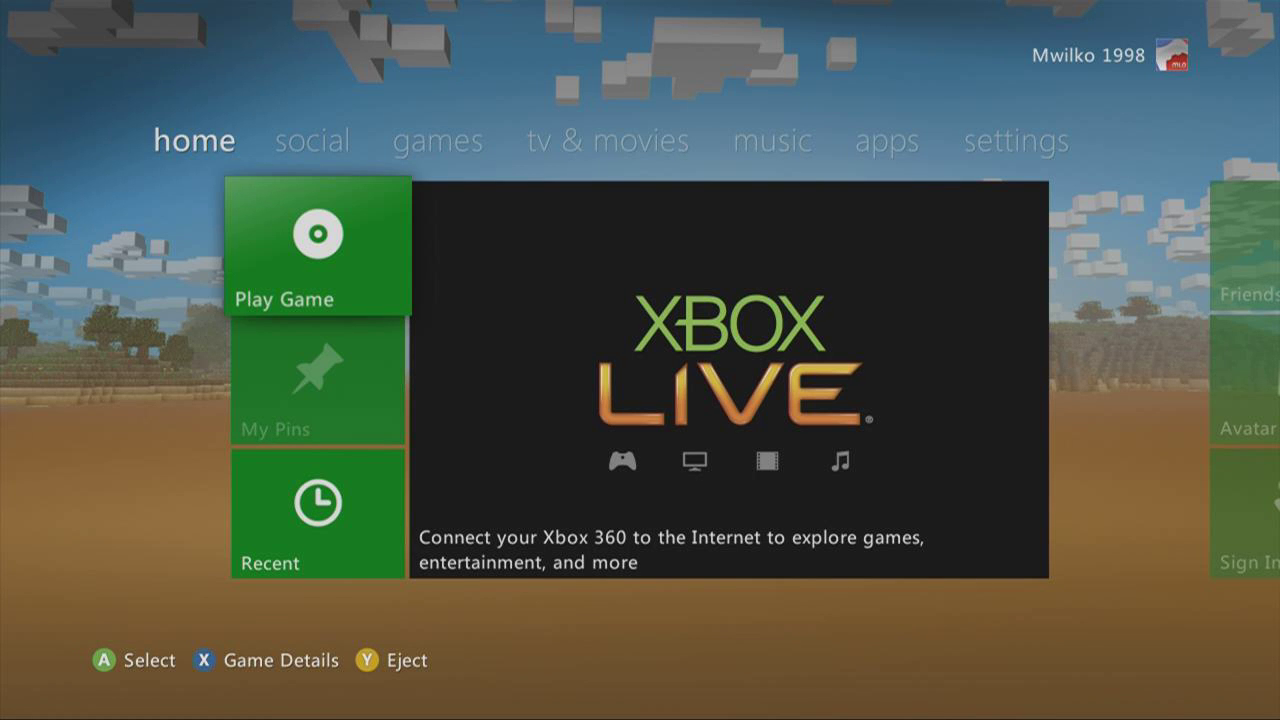
Switch to the Xbox 360 dashboard and open the Borderlands 2 saves on the Memory Unit from the storage settings.
key(Right)
key(Right)
key(Right)
key(Right)
key(Right)
key(Right)
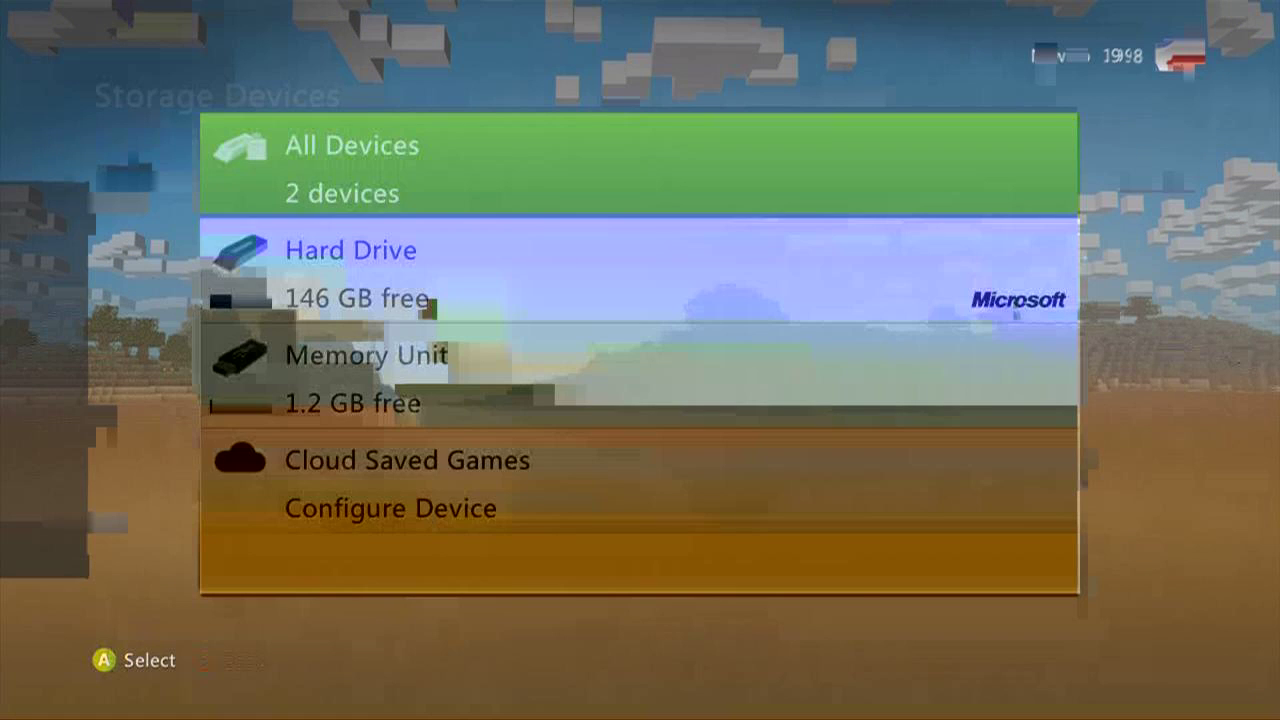
key(Down)
key(Down)
key(Return)
key(Return)
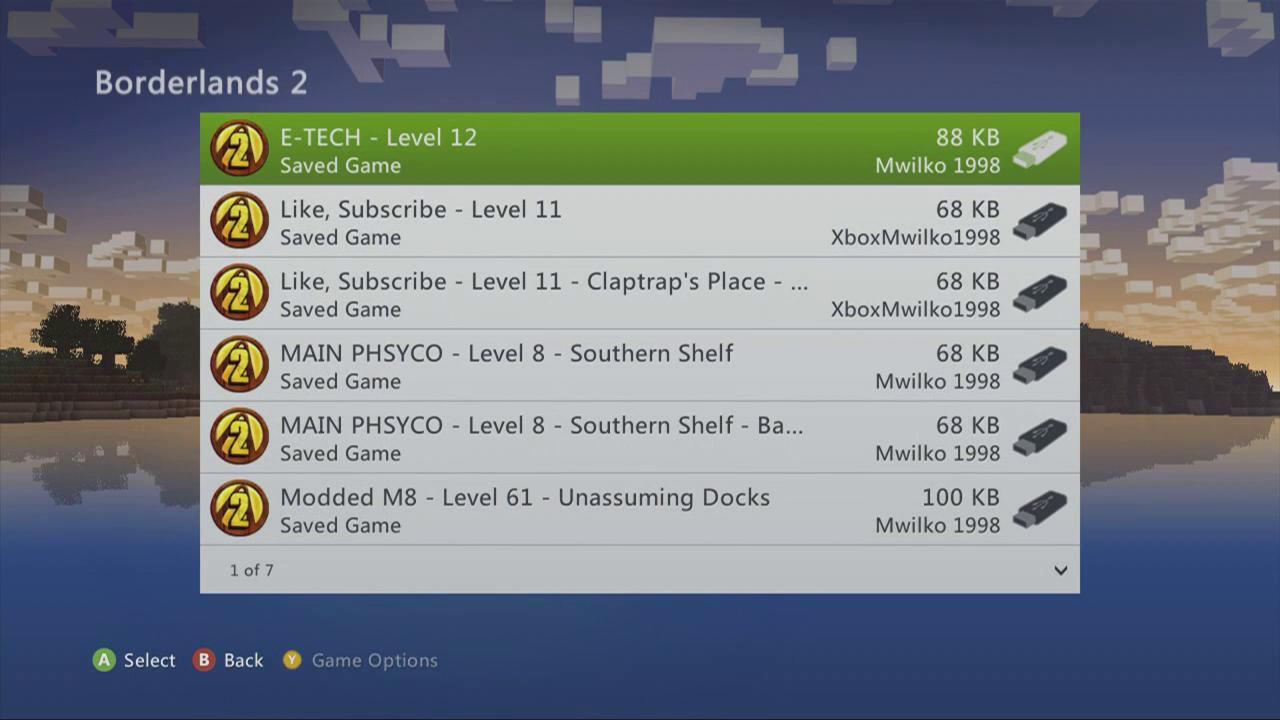
Move the E-TECH - Level 12 save from the Memory Unit to the Hard Drive, replacing the existing item.
key(Return)
key(Down)
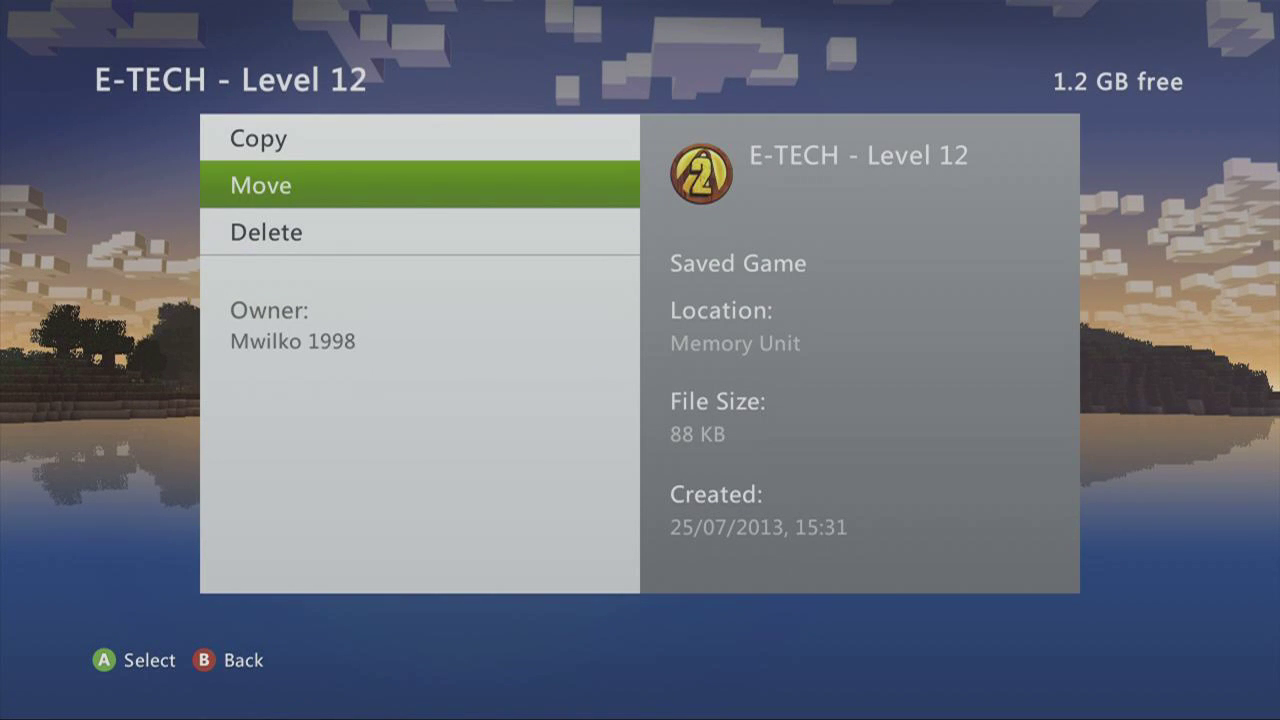
key(Return)
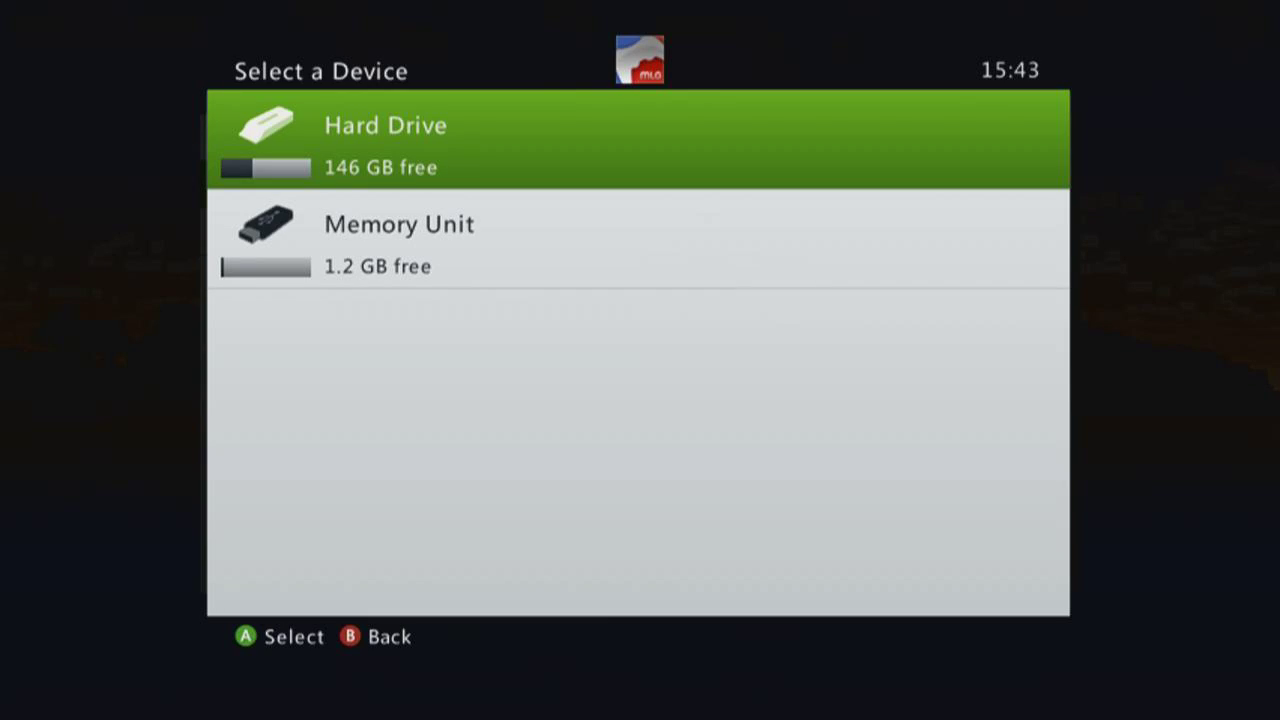
key(Down)
key(Up)
key(Return)
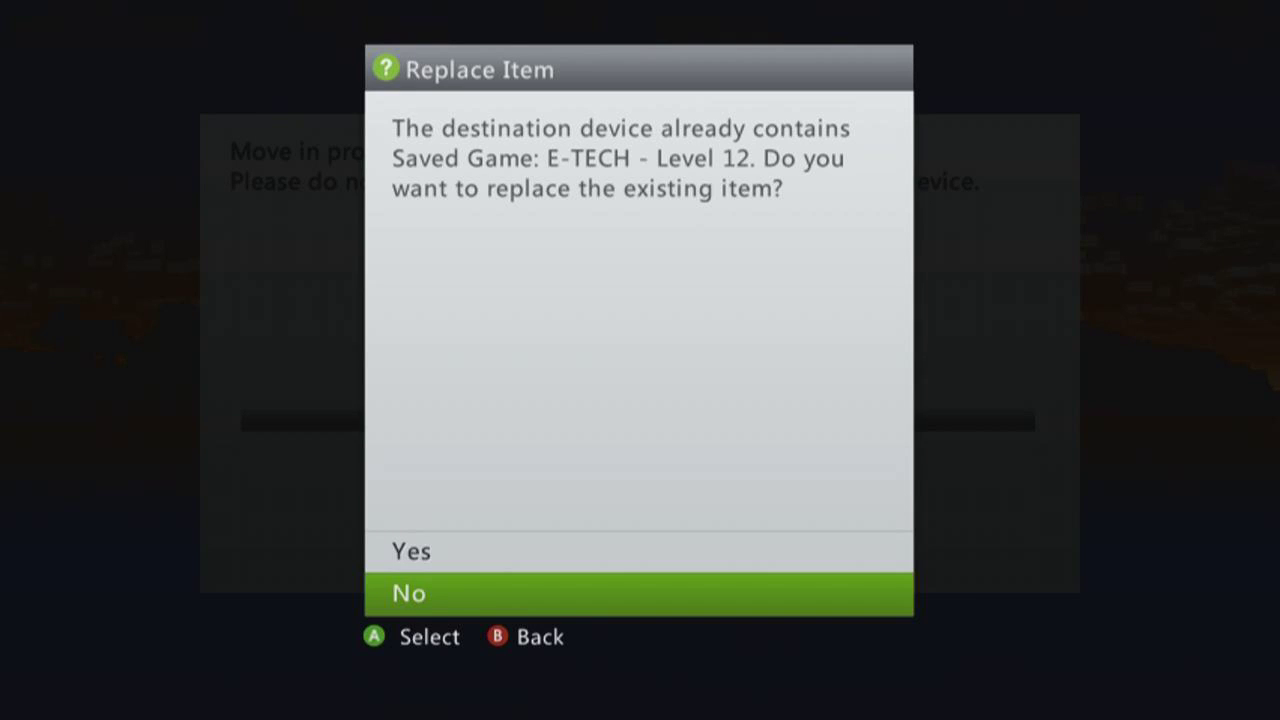
key(Up)
key(Return)
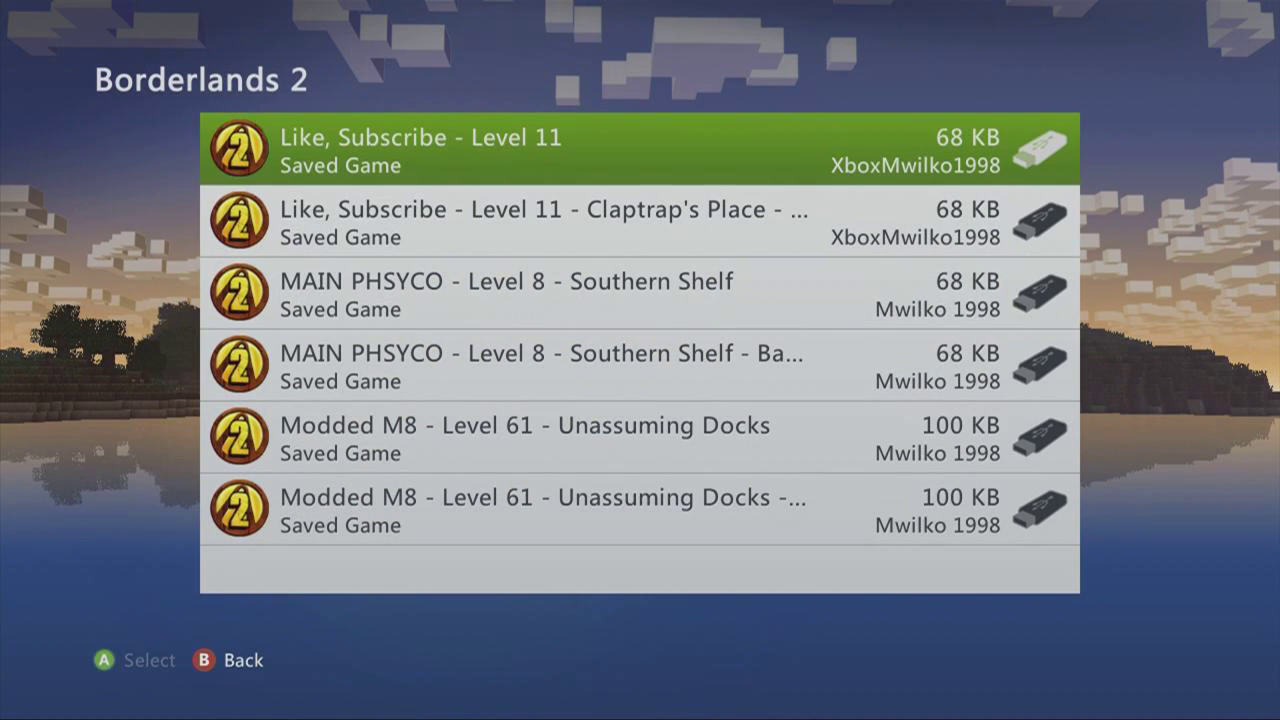
Leave the storage settings, return to the dashboard's home page and start the game in the disc drive.
key(Escape)
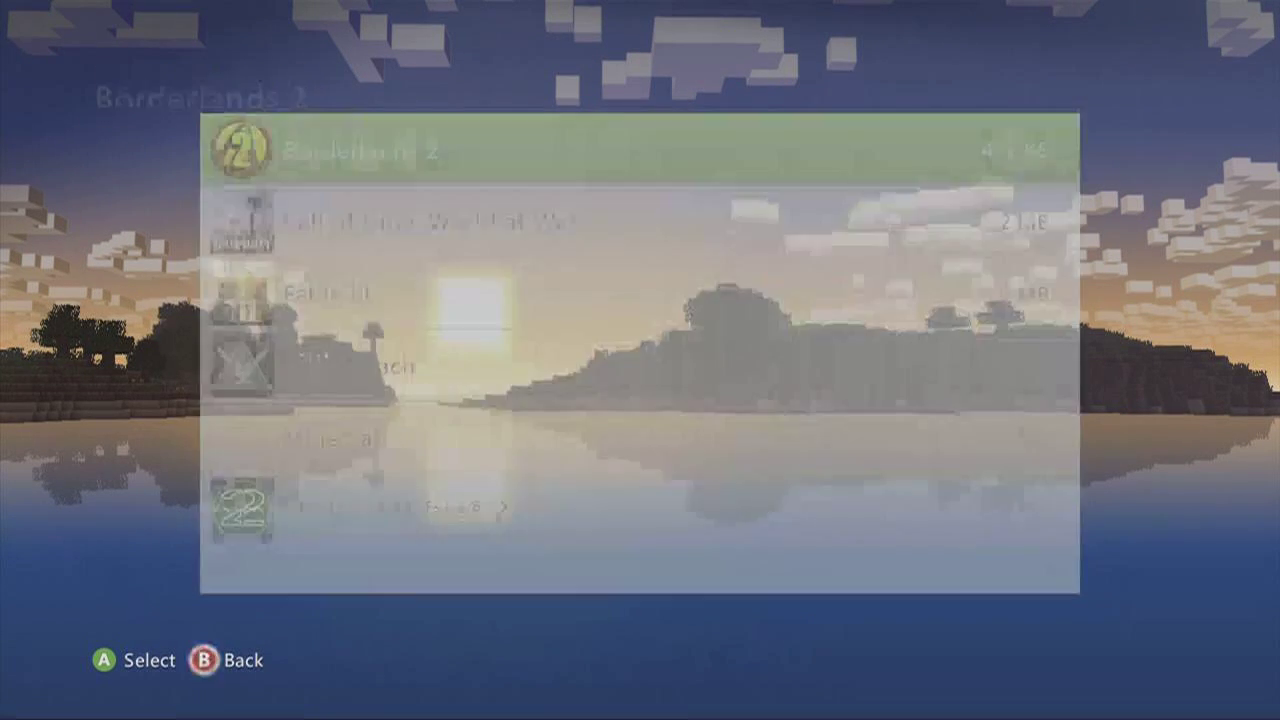
key(Escape)
key(Escape)
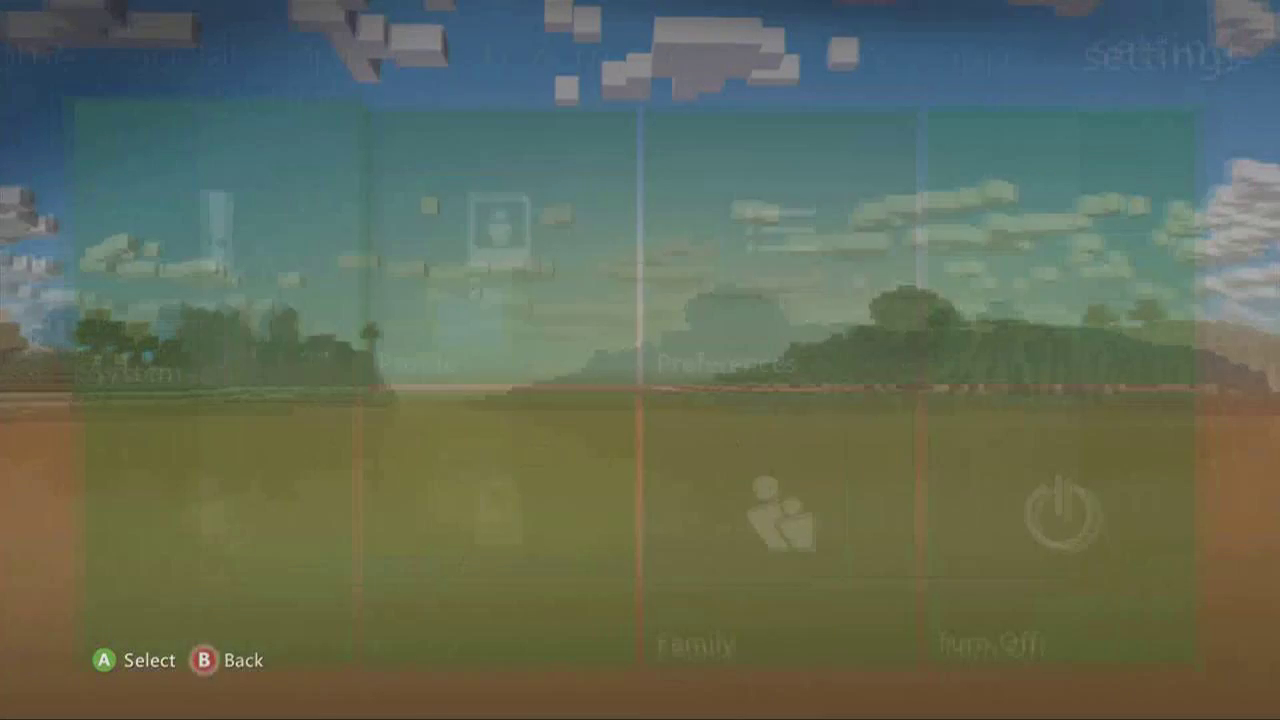
key(Left)
key(Left)
key(Left)
key(Left)
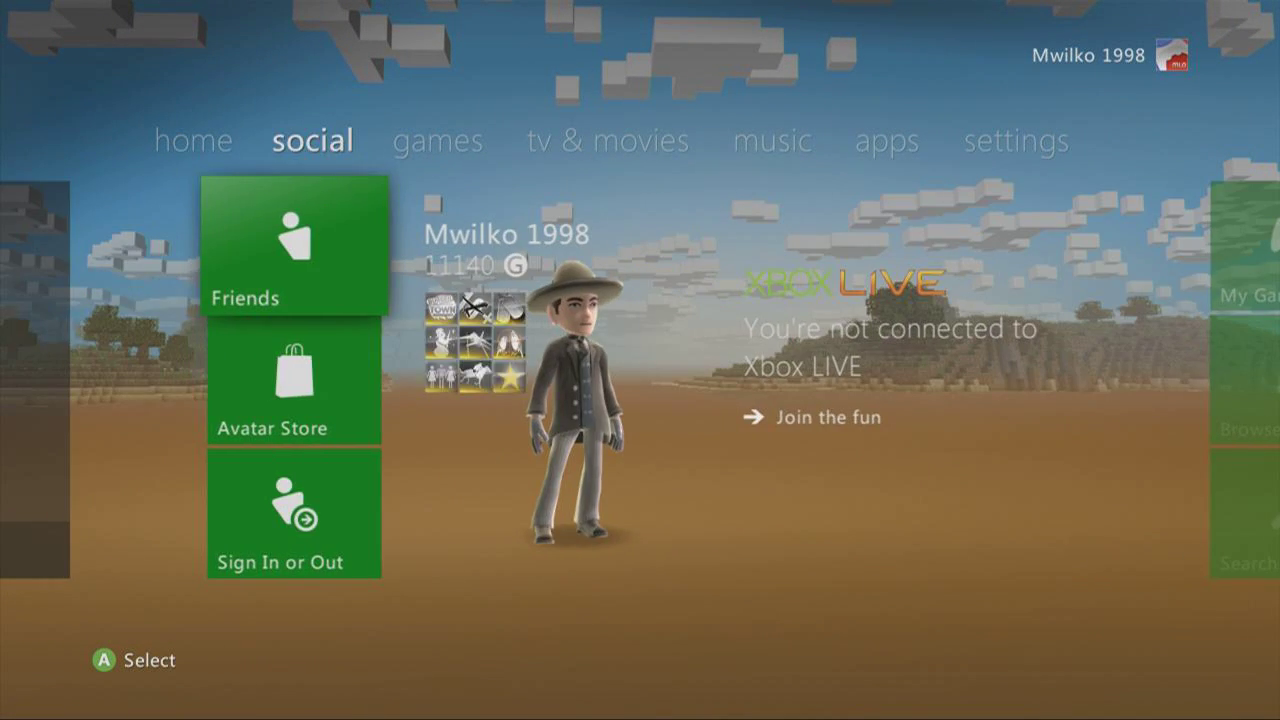
key(Left)
key(Return)
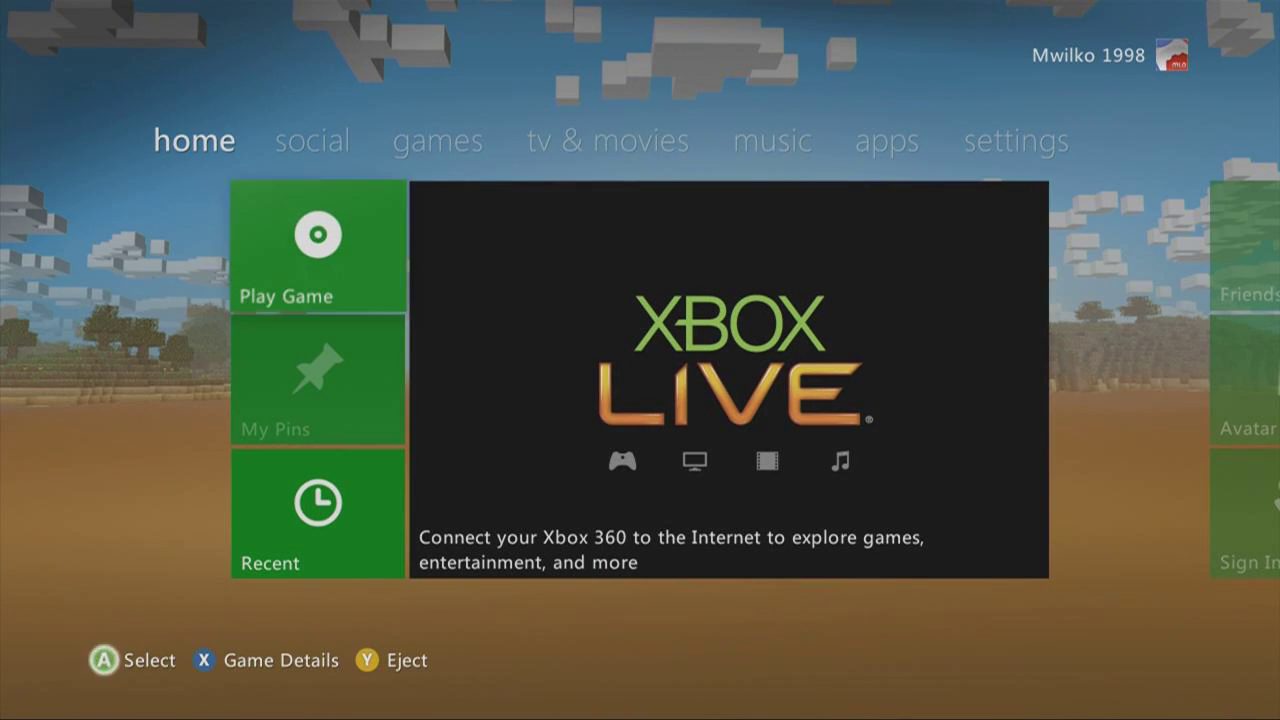